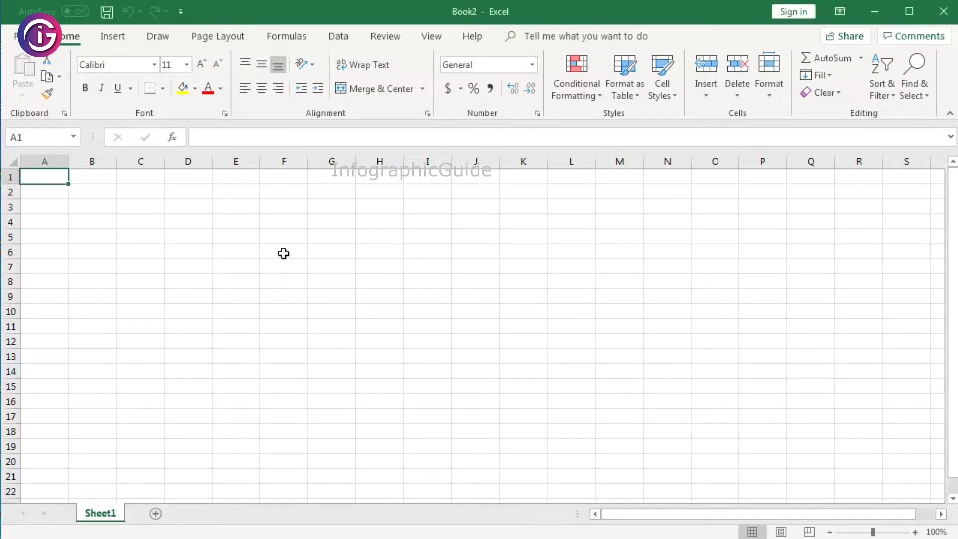
# Type the heading 'Rainfall' in cell F6
pyautogui.click(284, 253)
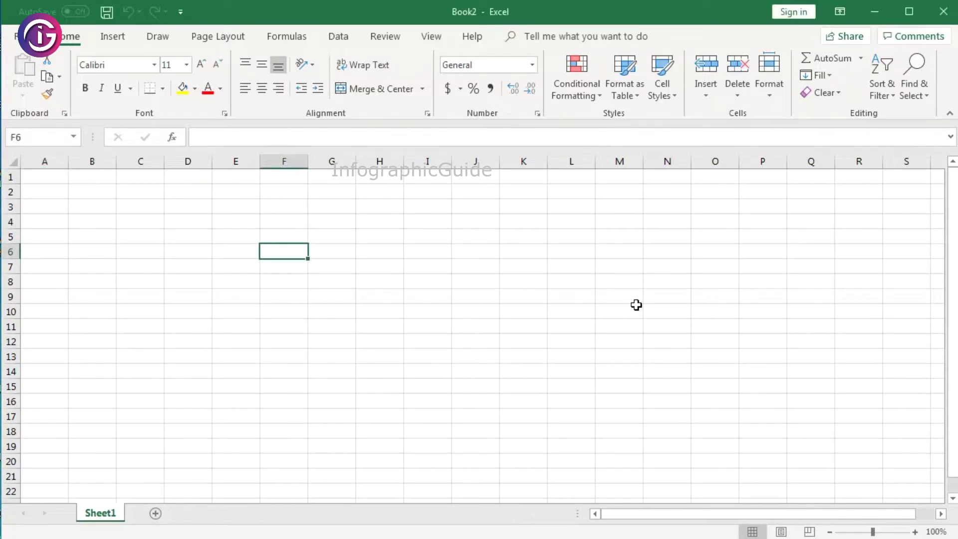
pyautogui.write('Rain')
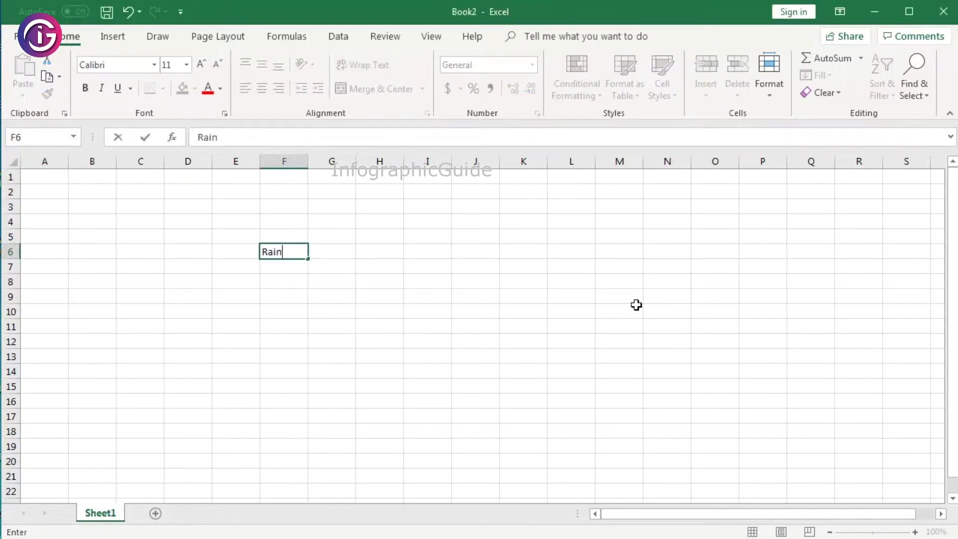
pyautogui.write('fall')
pyautogui.press('Tab')
pyautogui.press('Return')
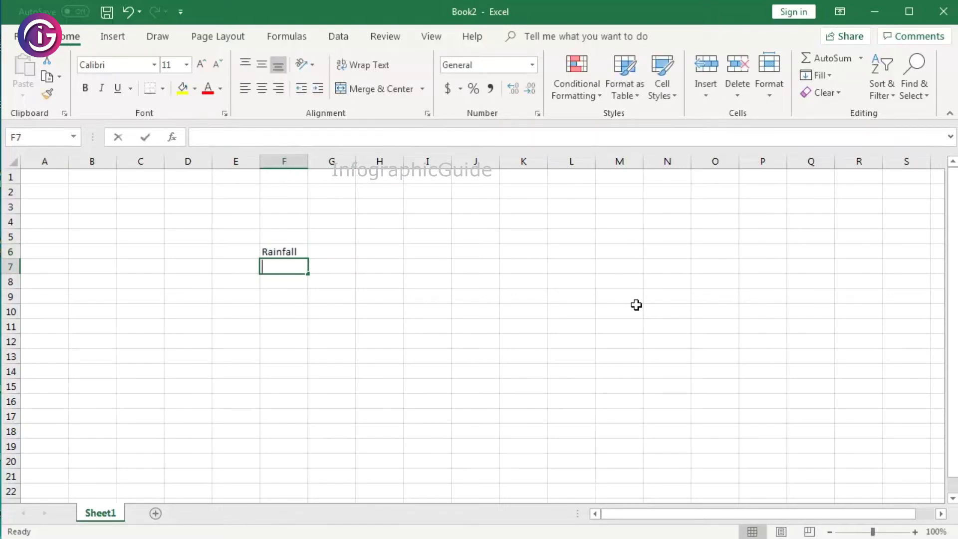
# Enter Jan 35% and Feb 25% below the Rainfall heading
pyautogui.write('Janu')
pyautogui.press('BackSpace')
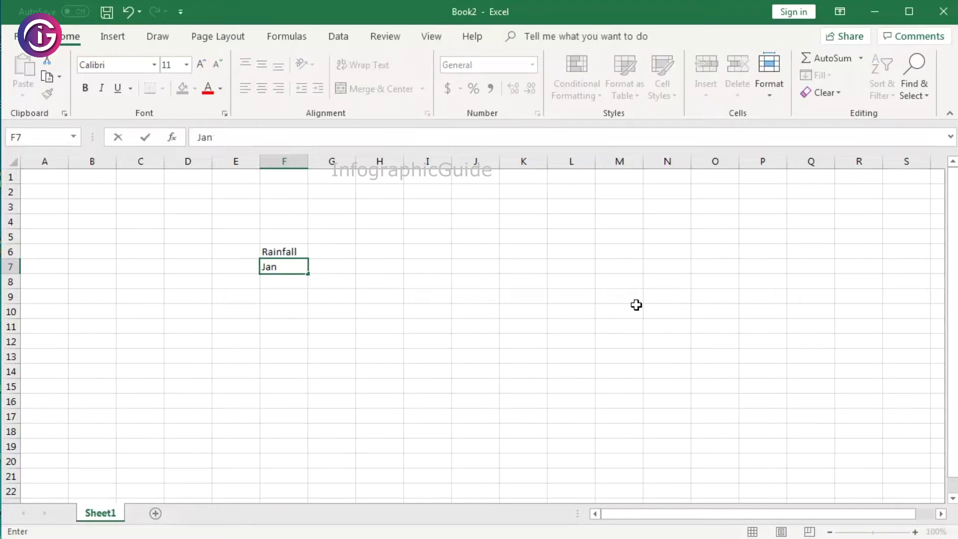
pyautogui.press('Tab')
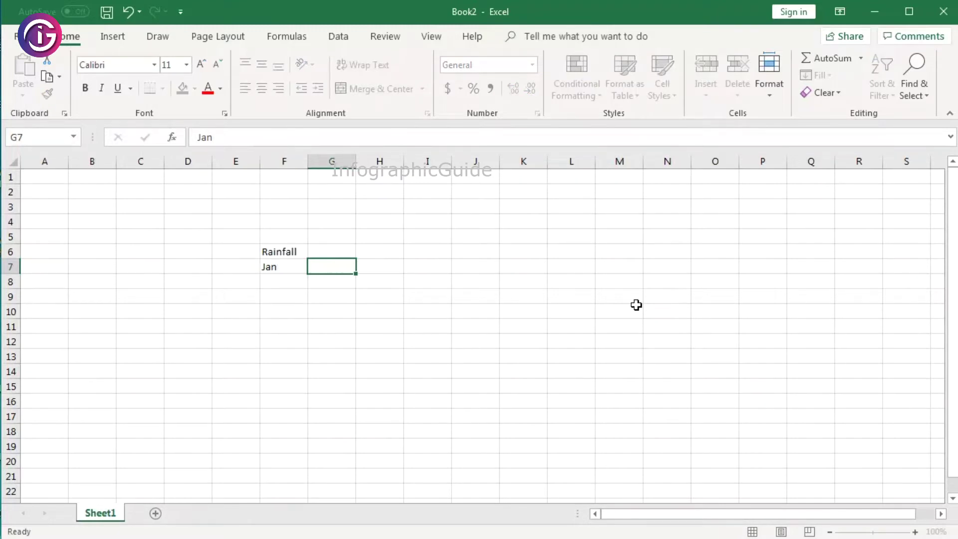
pyautogui.write('35')
pyautogui.write('%')
pyautogui.press('Return')
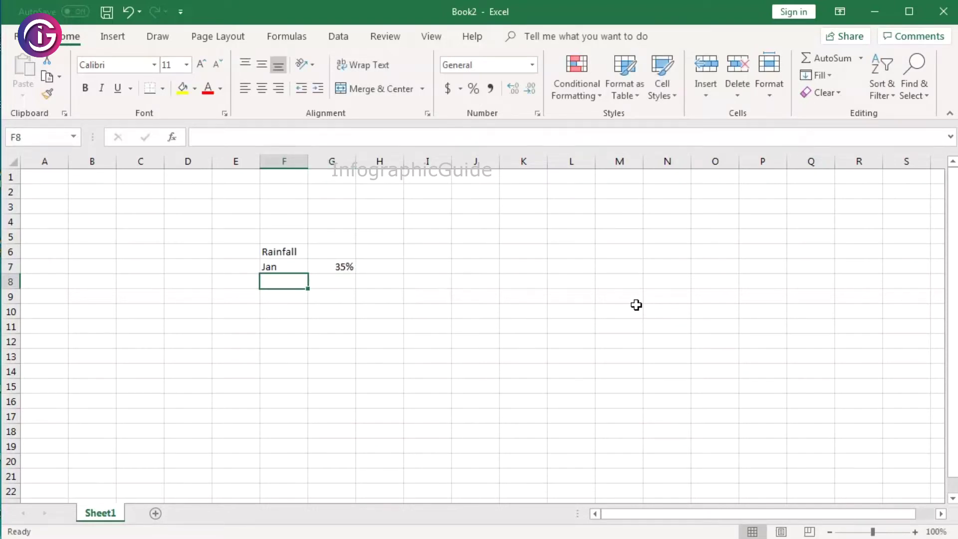
pyautogui.write('Feb')
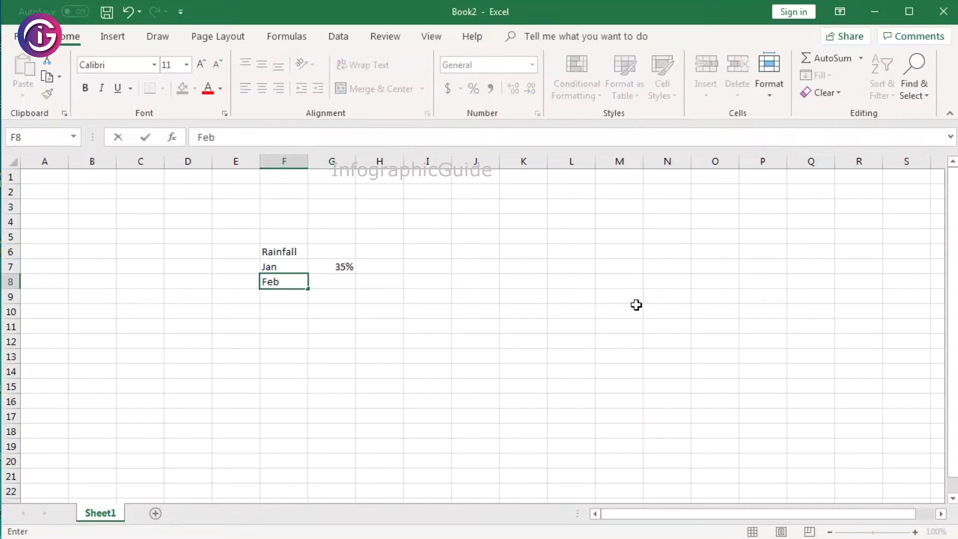
pyautogui.press('Tab')
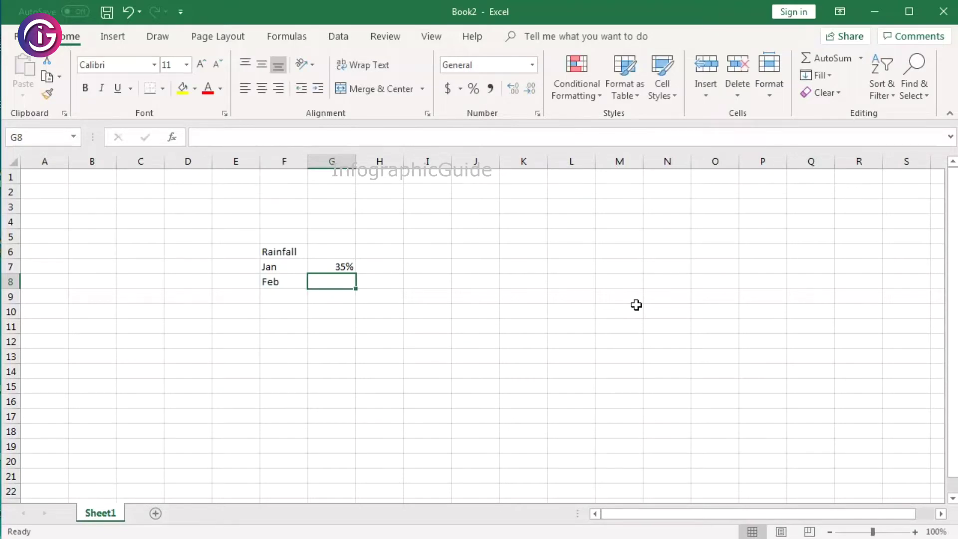
pyautogui.write('25%')
pyautogui.press('Return')
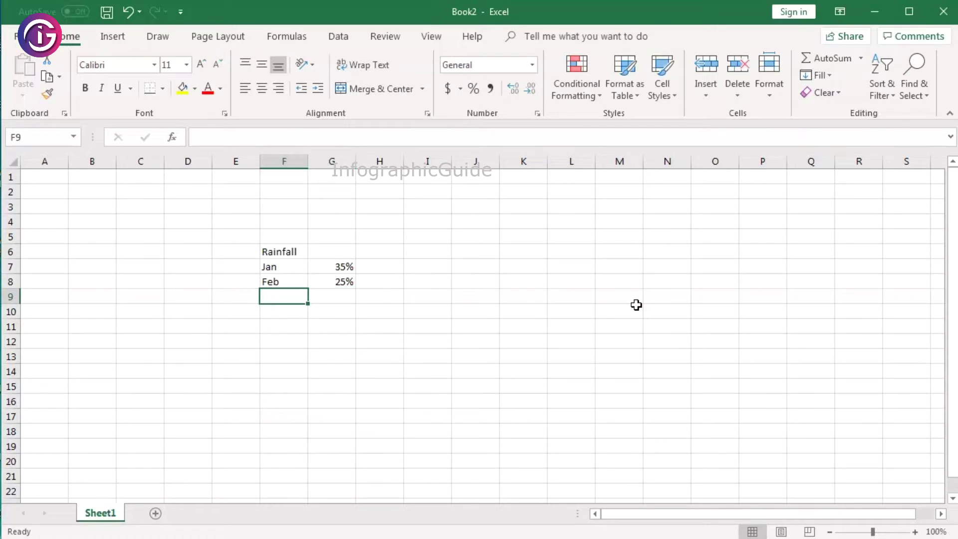
# Add Mar 45% and Apr 60% to the table
pyautogui.write('M')
pyautogui.write('ar')
pyautogui.press('Tab')
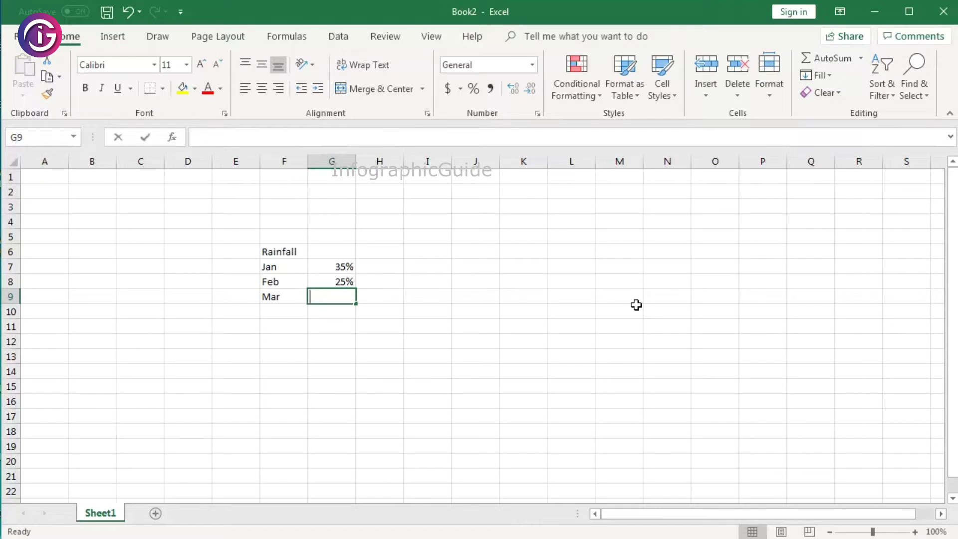
pyautogui.write('45%')
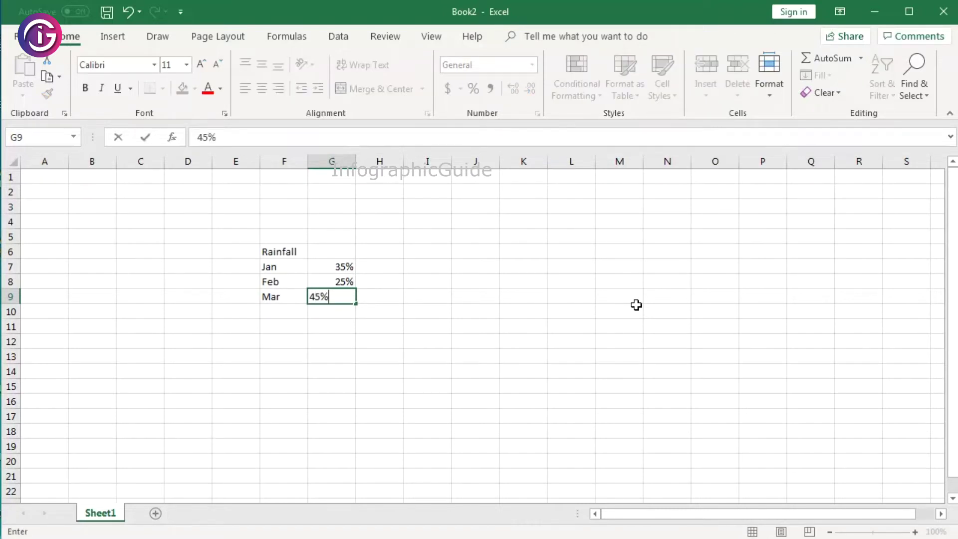
pyautogui.press('Return')
pyautogui.press('Left')
pyautogui.write('Apr')
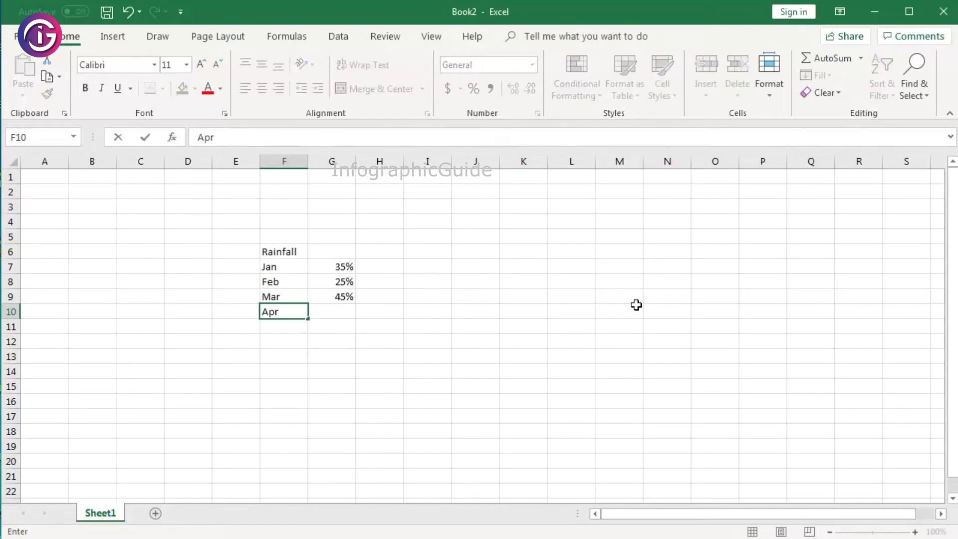
pyautogui.press('Right')
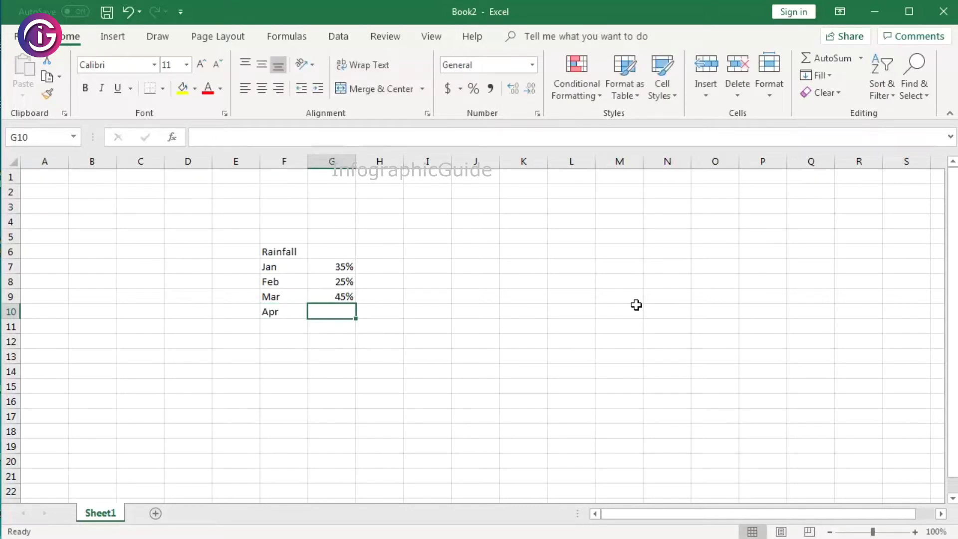
pyautogui.write('60%')
pyautogui.press('Return')
pyautogui.press('Left')
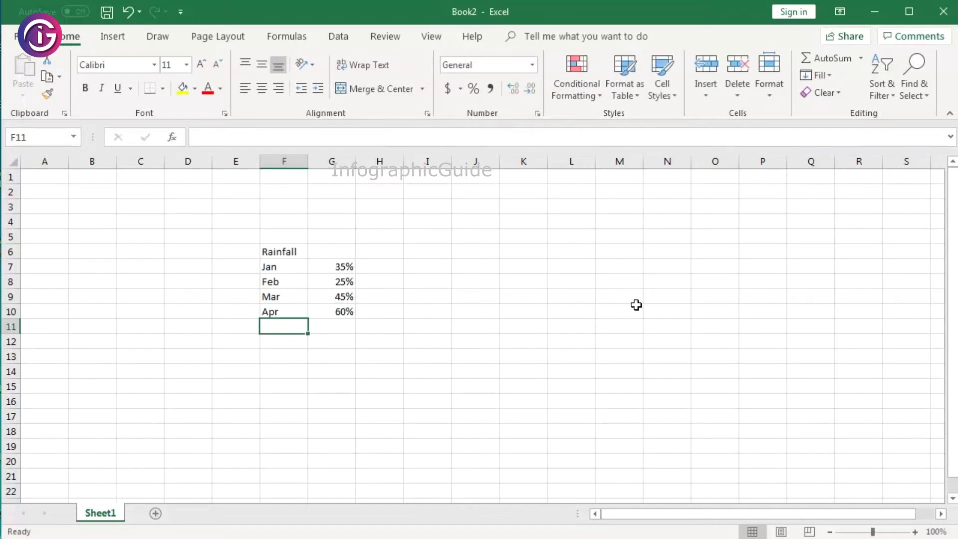
# Enter May 70% and Jun 80% in the next rows
pyautogui.write('May')
pyautogui.press('Right')
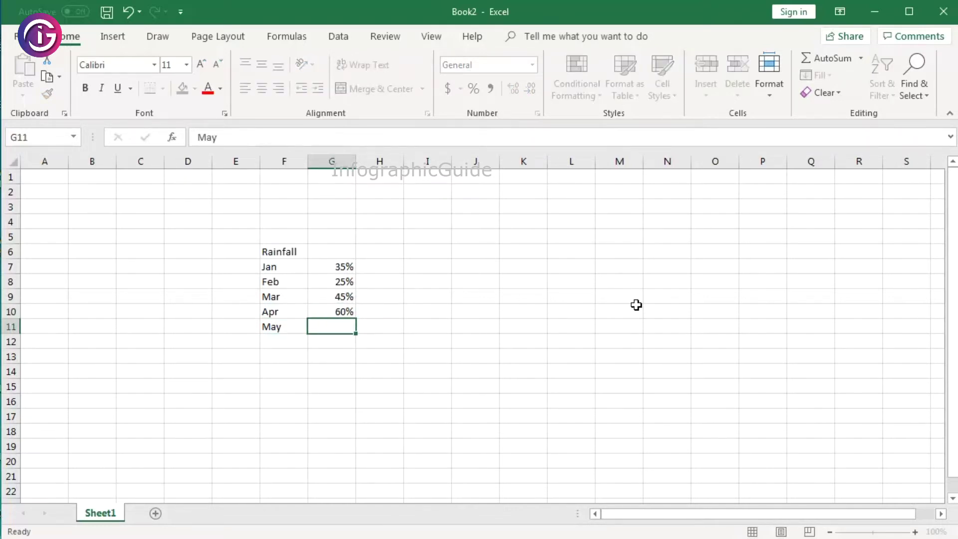
pyautogui.write('6')
pyautogui.press('BackSpace')
pyautogui.write('70%')
pyautogui.press('Return')
pyautogui.press('Left')
pyautogui.write('June')
pyautogui.press('BackSpace')
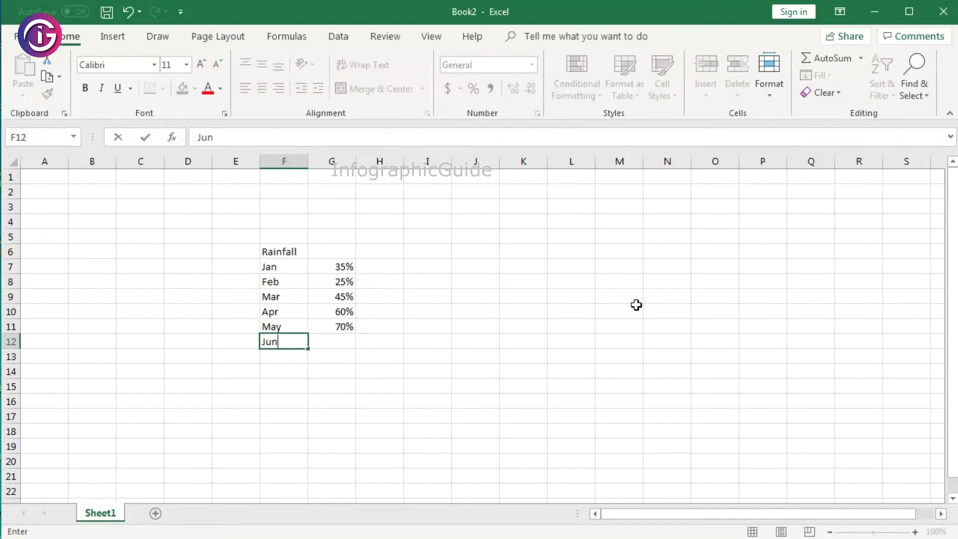
pyautogui.press('Tab')
pyautogui.write('80%')
pyautogui.press('Return')
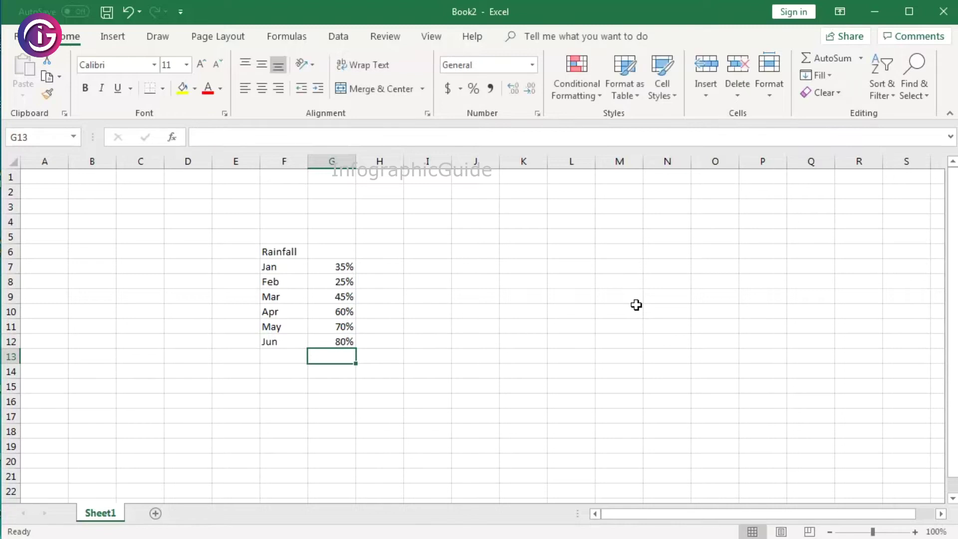
pyautogui.press('Left')
# Add July with 95% and recheck the July entry
pyautogui.write('Ju')
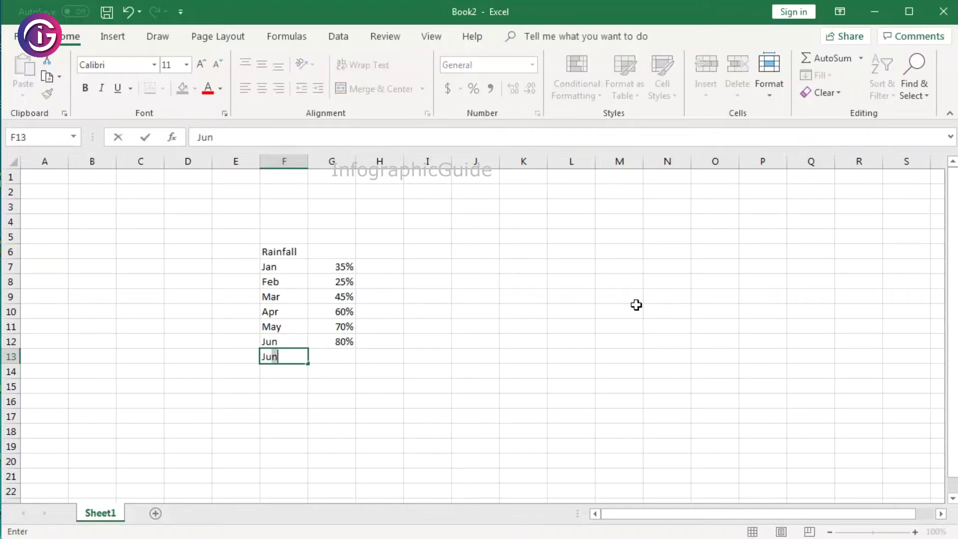
pyautogui.write('lt')
pyautogui.press('BackSpace')
pyautogui.write('y')
pyautogui.press('Tab')
pyautogui.write('95%')
pyautogui.press('Return')
pyautogui.press('Left')
pyautogui.press('Up')
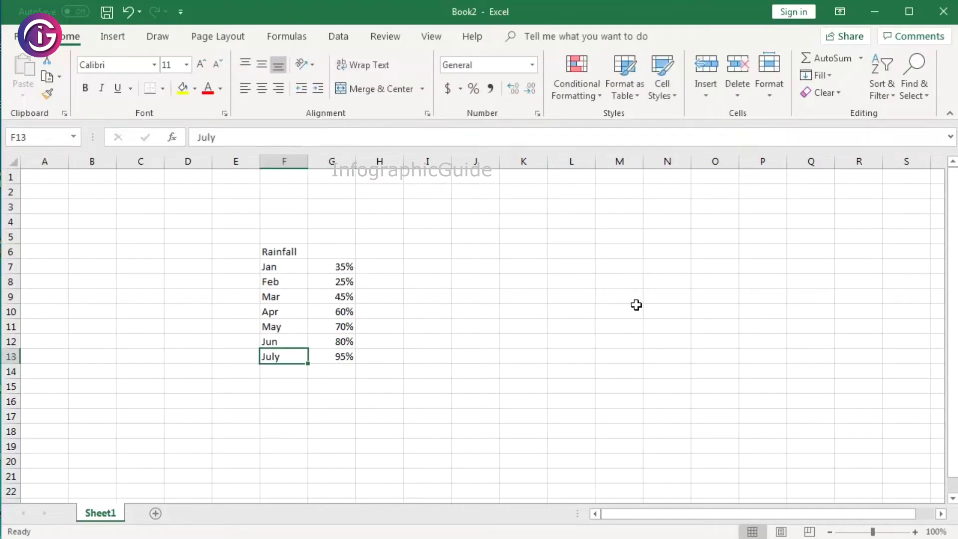
pyautogui.click(285, 143)
# Enter Aug with 50%, clearing a stray digit below it
pyautogui.click(296, 371)
pyautogui.write('Aug')
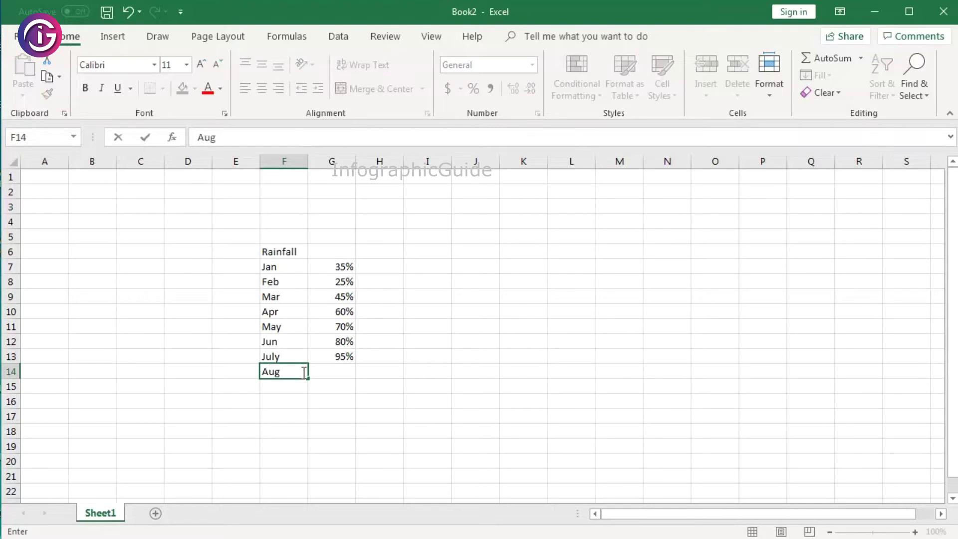
pyautogui.press('Tab')
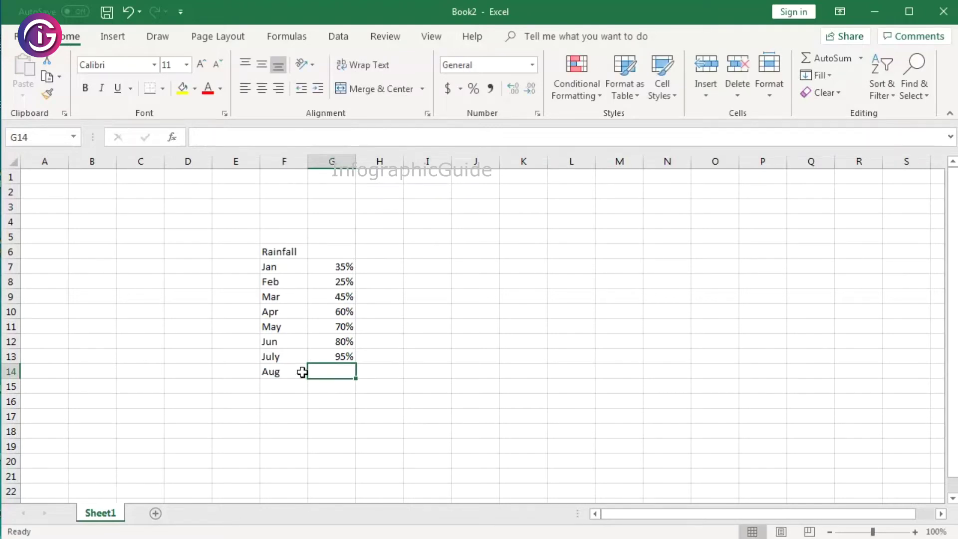
pyautogui.write('50%')
pyautogui.press('Return')
pyautogui.write('5')
pyautogui.press('BackSpace')
pyautogui.press('Return')
# Add Sep with 40% in the following row
pyautogui.press('Up')
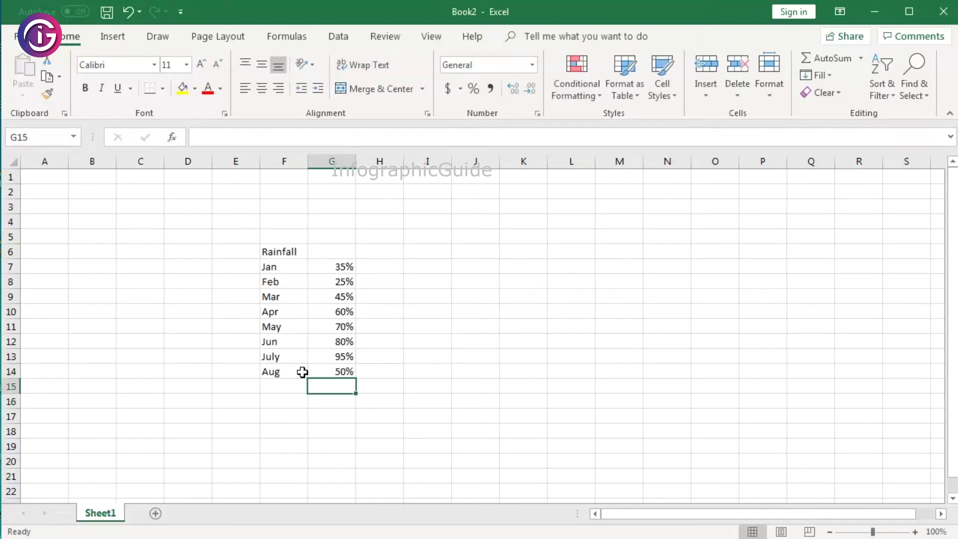
pyautogui.press('Left')
pyautogui.write('Sept')
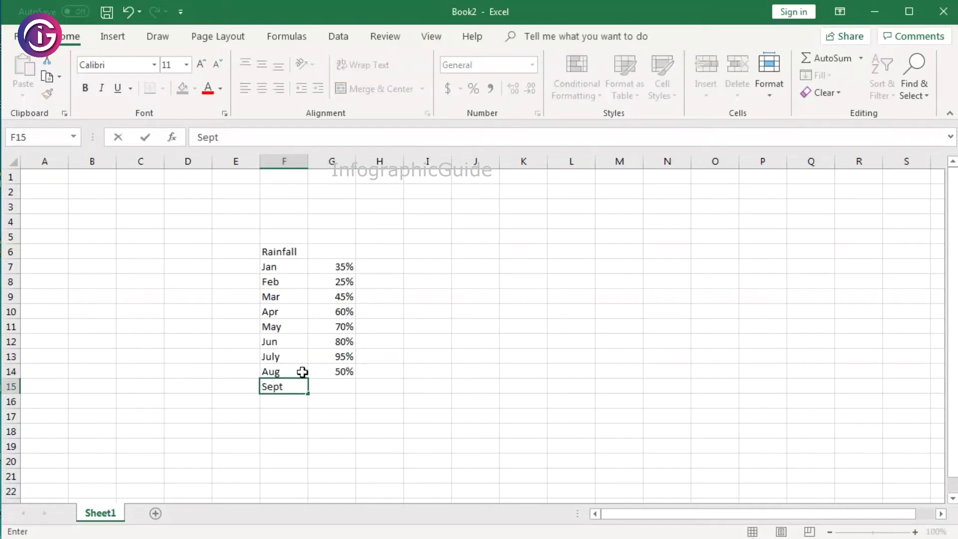
pyautogui.press('BackSpace')
pyautogui.press('Tab')
pyautogui.write('40%')
pyautogui.press('Return')
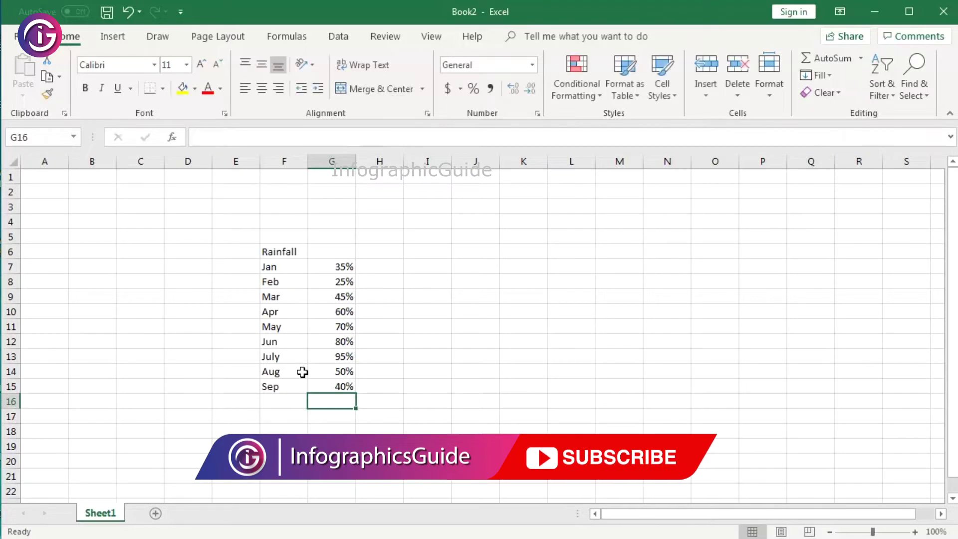
pyautogui.press('Left')
# Enter Oct 25% and Nov 45% in the table
pyautogui.write('Oc')
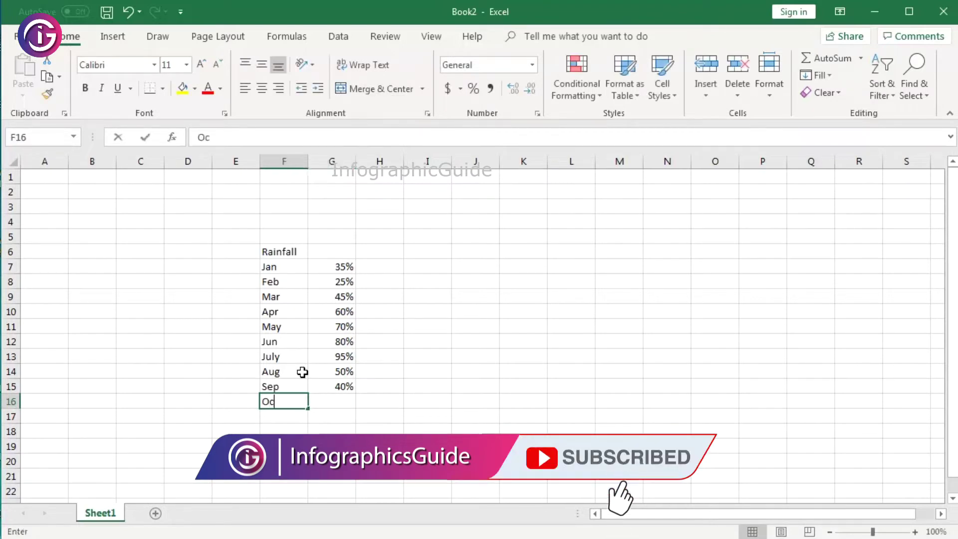
pyautogui.write('t')
pyautogui.press('Tab')
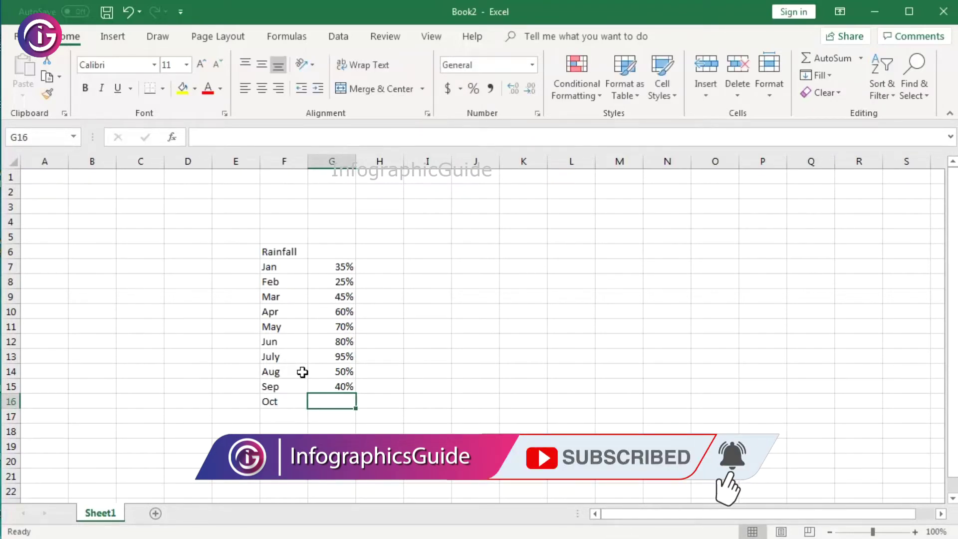
pyautogui.write('25%')
pyautogui.press('Return')
pyautogui.press('Left')
pyautogui.write('Nov')
pyautogui.press('Tab')
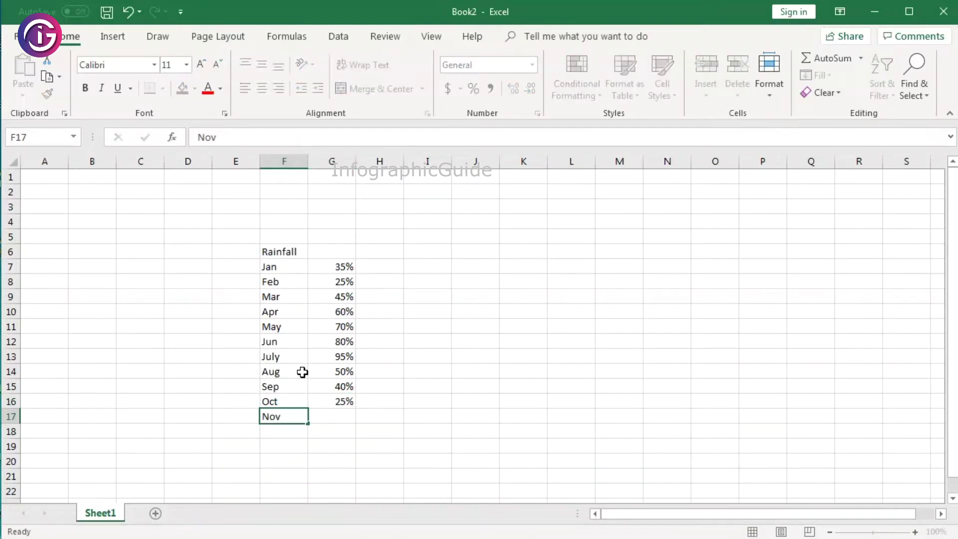
pyautogui.write('45')
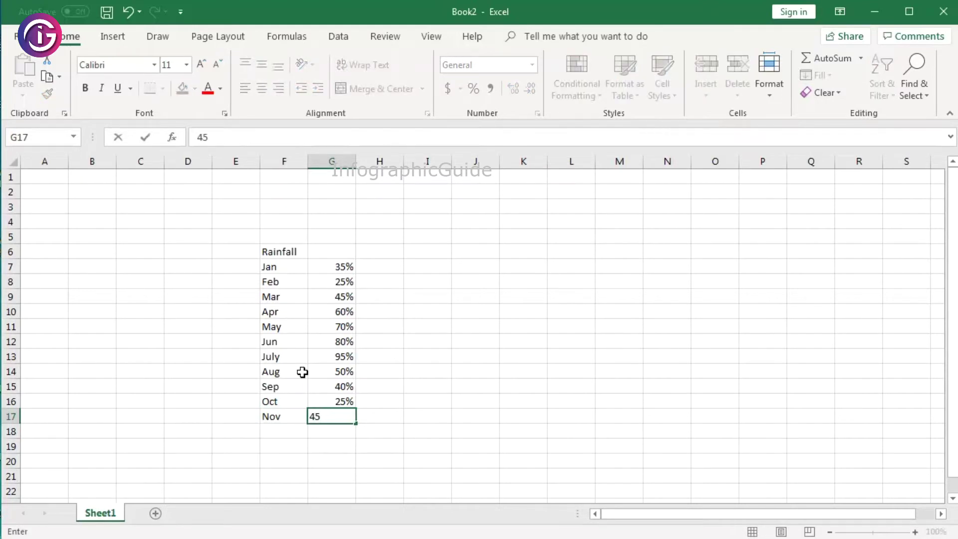
pyautogui.write('%')
pyautogui.press('Return')
# Add Dec with 35% to complete the year, then return to cell A1
pyautogui.write('Dec')
pyautogui.press('BackSpace')
pyautogui.press('BackSpace')
pyautogui.press('BackSpace')
pyautogui.press('Left')
pyautogui.write('Dec')
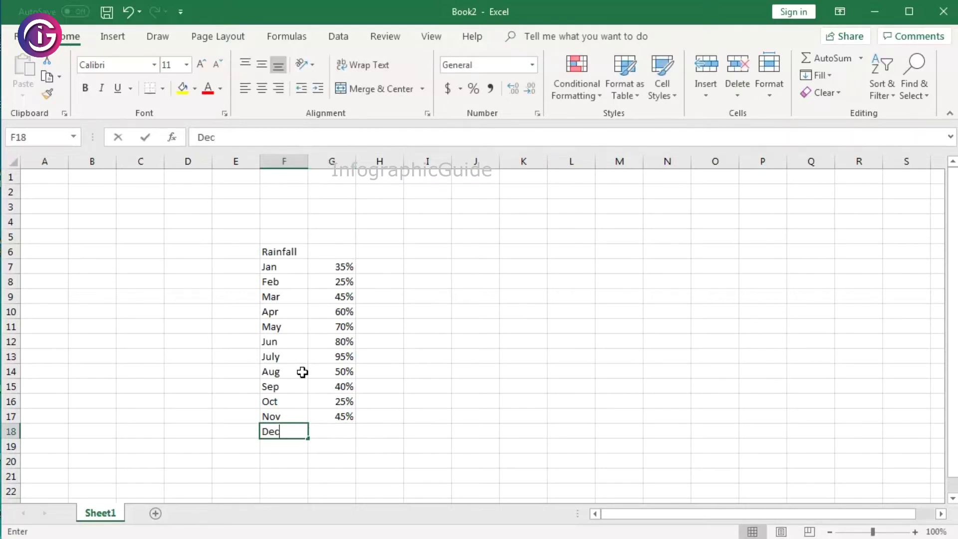
pyautogui.press('Right')
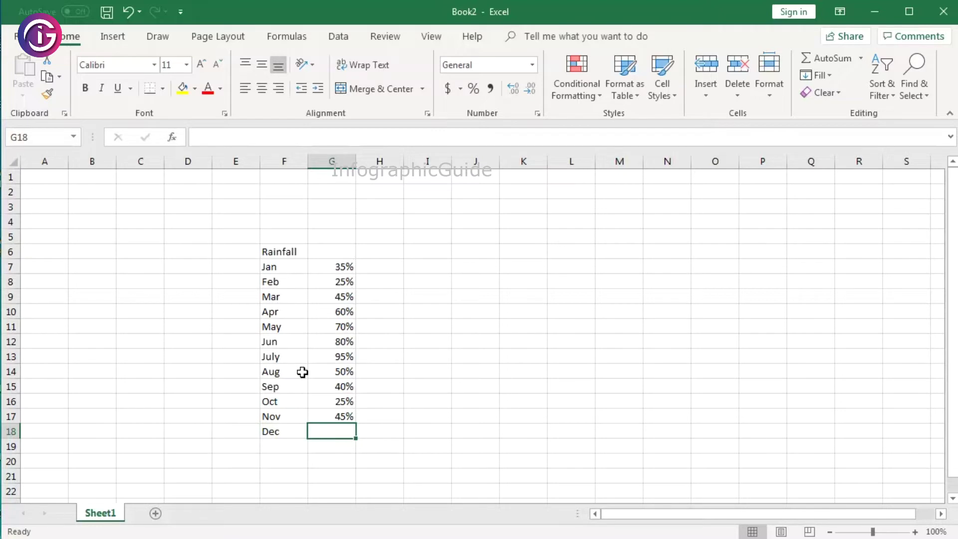
pyautogui.write('35%')
pyautogui.press('Return')
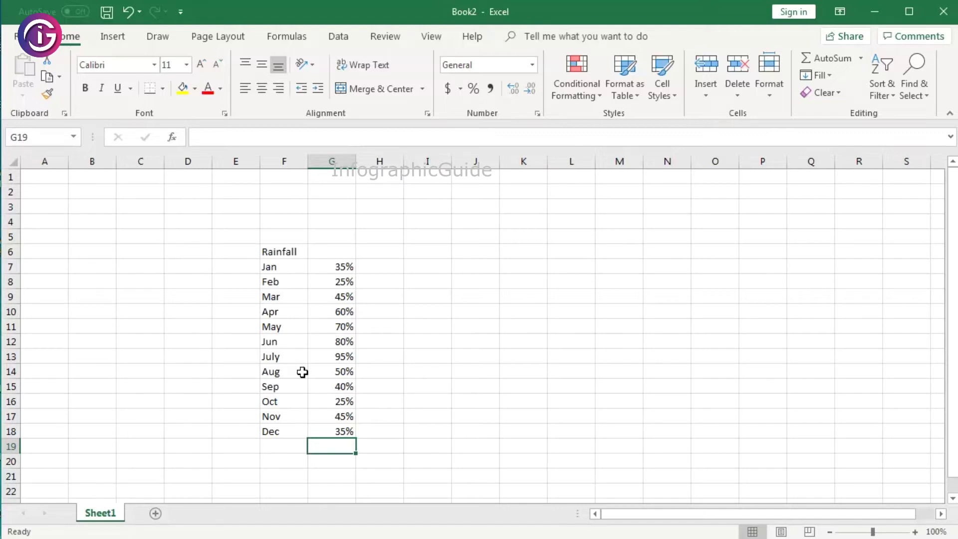
pyautogui.hotkey('ctrl', 'Home')
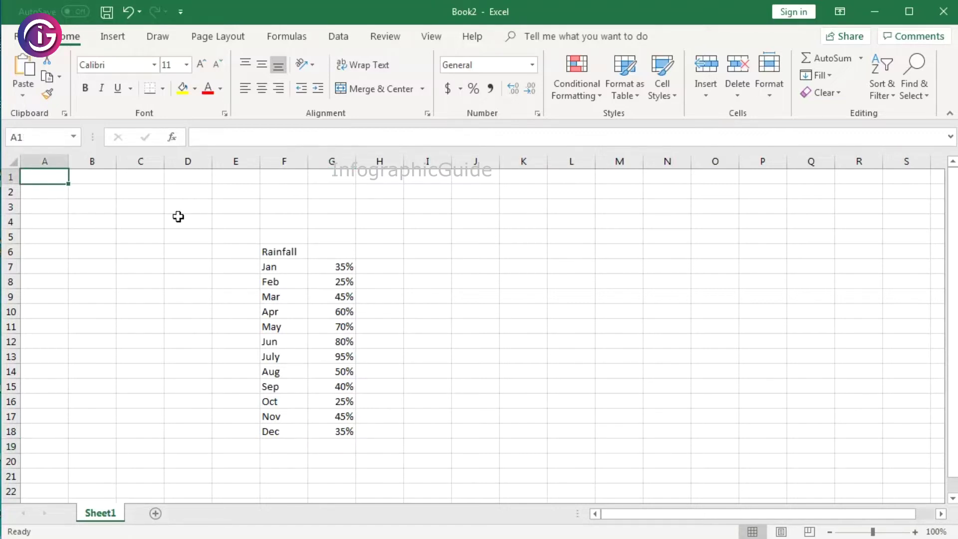
# Enter 35 in cell A1, correcting a mistyped 25
pyautogui.write('25')
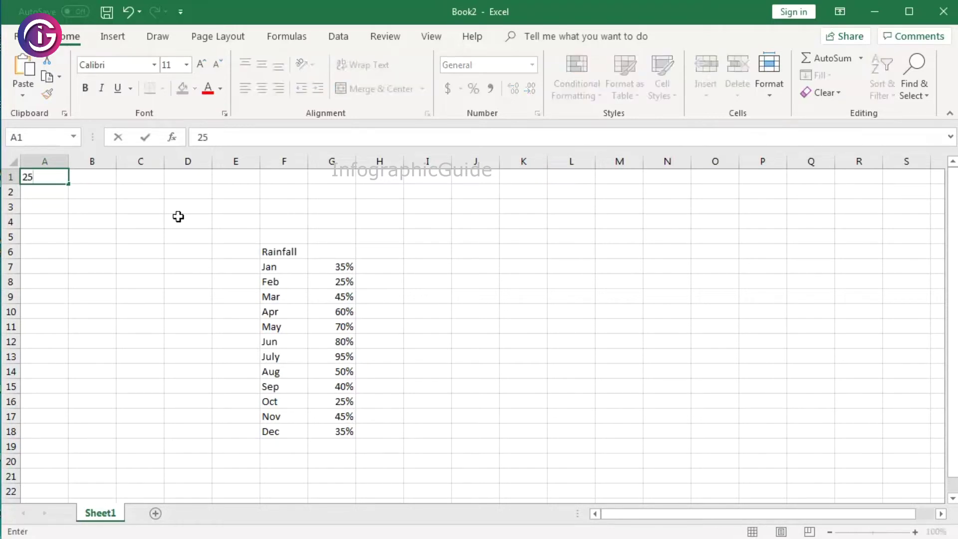
pyautogui.press('BackSpace')
pyautogui.press('BackSpace')
pyautogui.write('35')
pyautogui.click(137, 260)
pyautogui.click(62, 179)
# Fill 35 down column A to row 24, then select the month and percentage data
pyautogui.moveTo(69, 185); pyautogui.dragTo(57, 360)
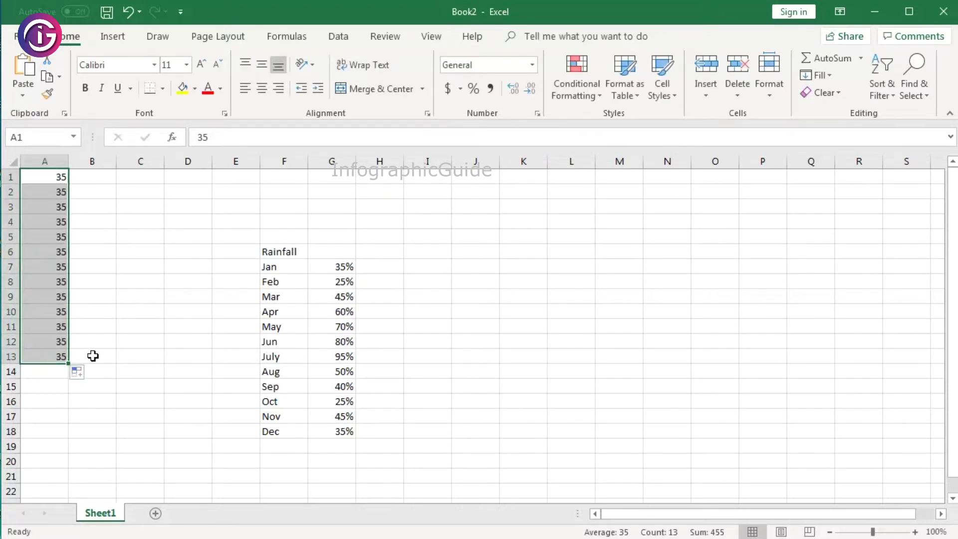
pyautogui.scroll(-1, 93, 355)
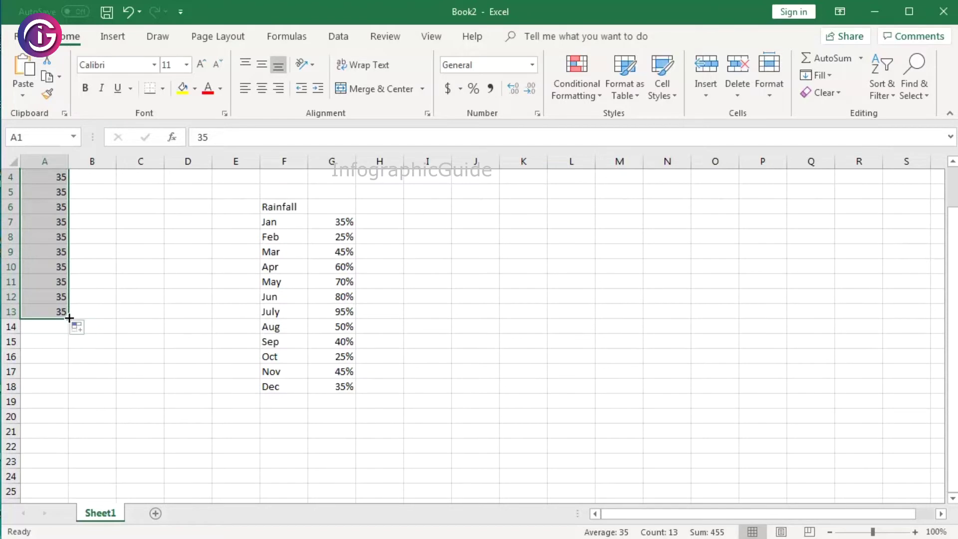
pyautogui.moveTo(70, 318); pyautogui.dragTo(66, 474)
pyautogui.scroll(-1, 99, 382)
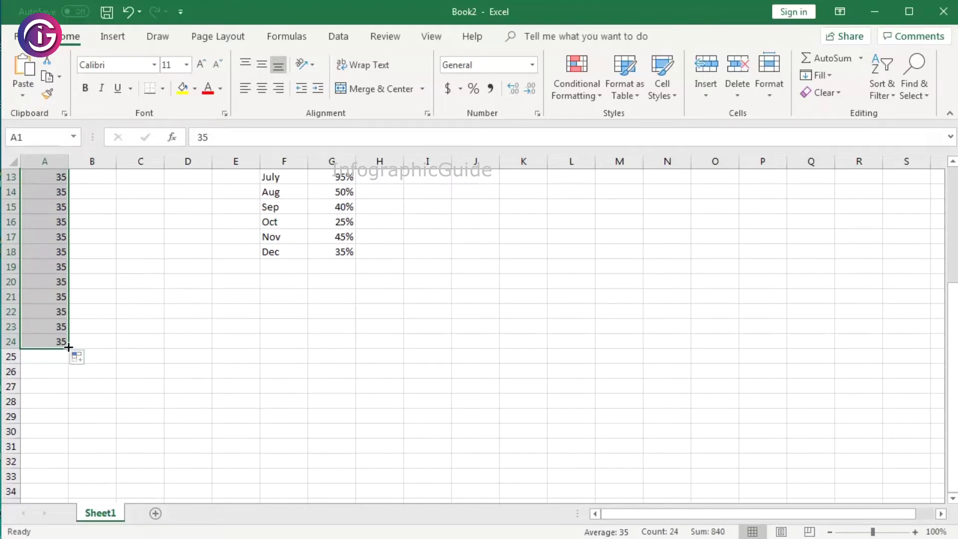
pyautogui.scroll(2, 288, 304)
pyautogui.scroll(2, 295, 305)
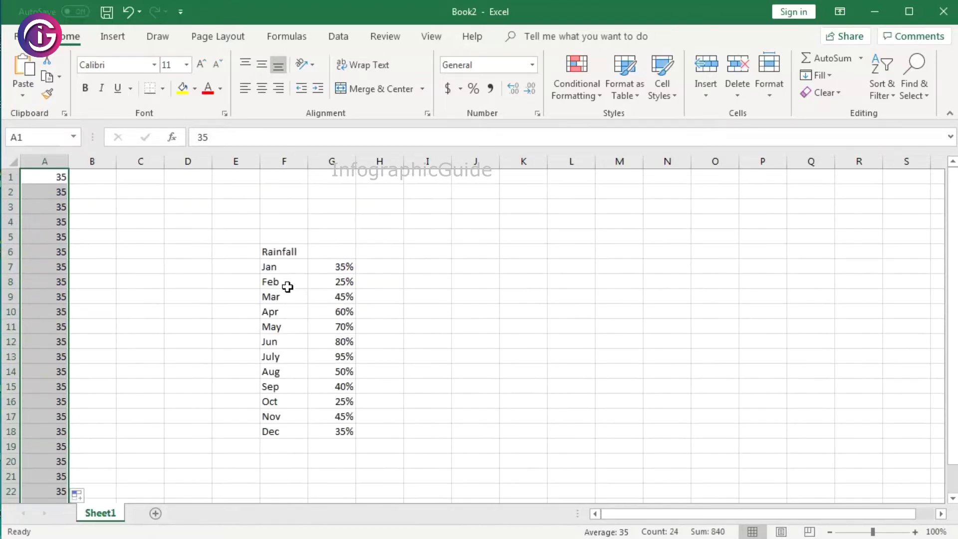
pyautogui.moveTo(273, 264); pyautogui.dragTo(343, 430)
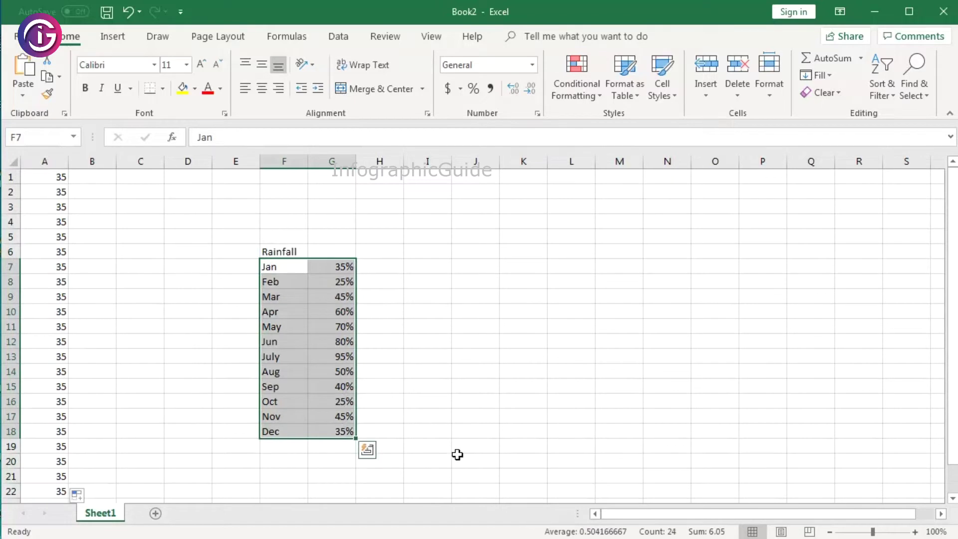
# Copy the monthly rainfall data and extend the 35s from A24 down to A29
pyautogui.hotkey('ctrl', 'c')
pyautogui.scroll(-3, 54, 403)
pyautogui.click(52, 402)
pyautogui.click(54, 388)
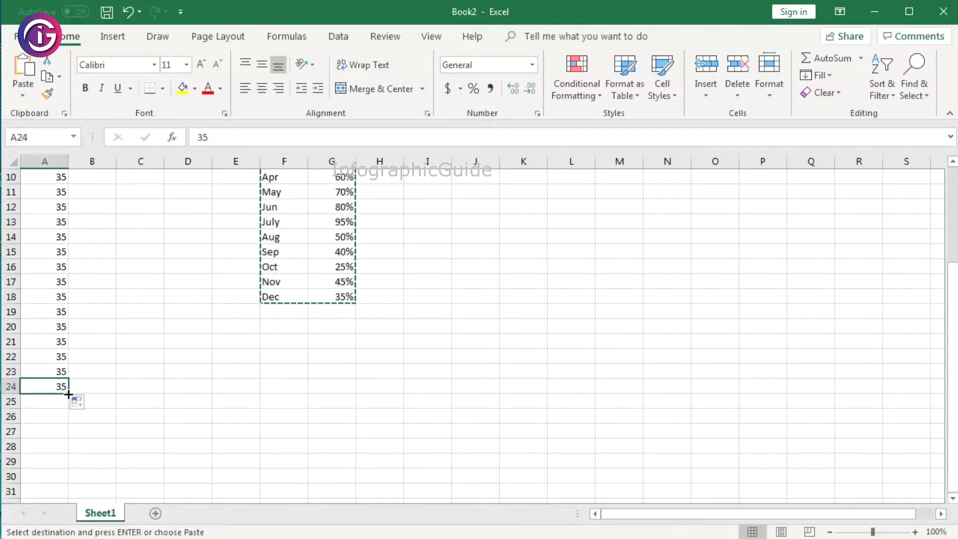
pyautogui.moveTo(68, 394); pyautogui.dragTo(72, 463)
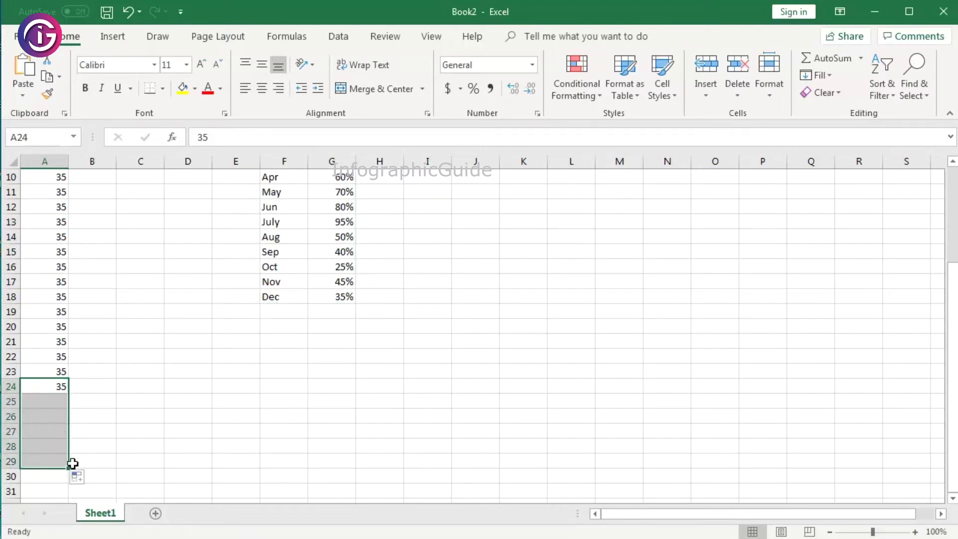
pyautogui.scroll(-2, 128, 413)
pyautogui.click(30, 402)
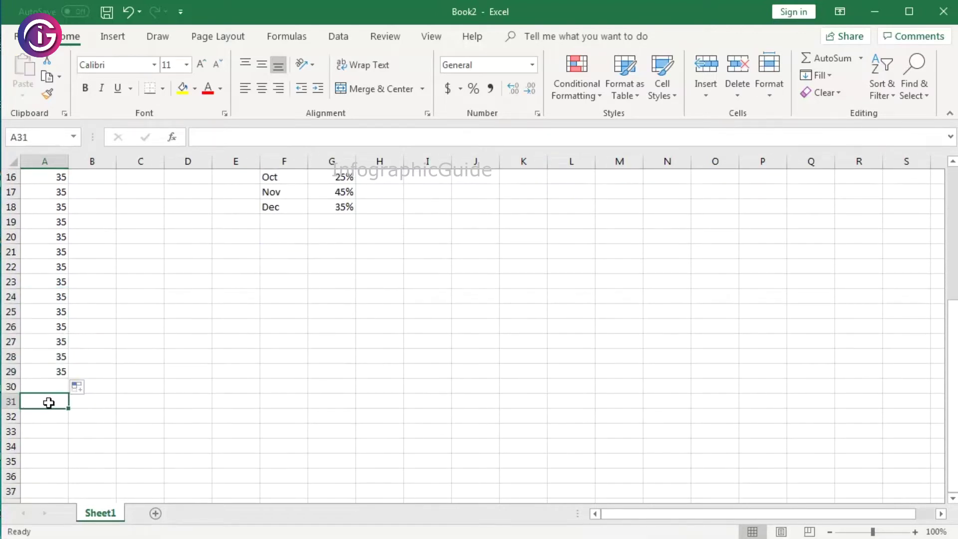
# Fill 25 from A31 down column A, clearing A60 as a blank gap row
pyautogui.write('25')
pyautogui.click(180, 398)
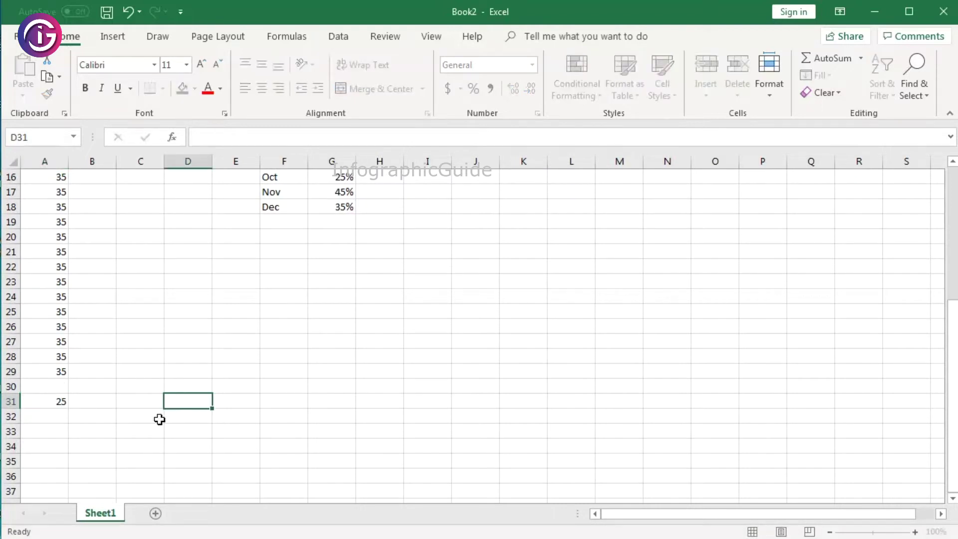
pyautogui.click(58, 401)
pyautogui.scroll(-3, 111, 396)
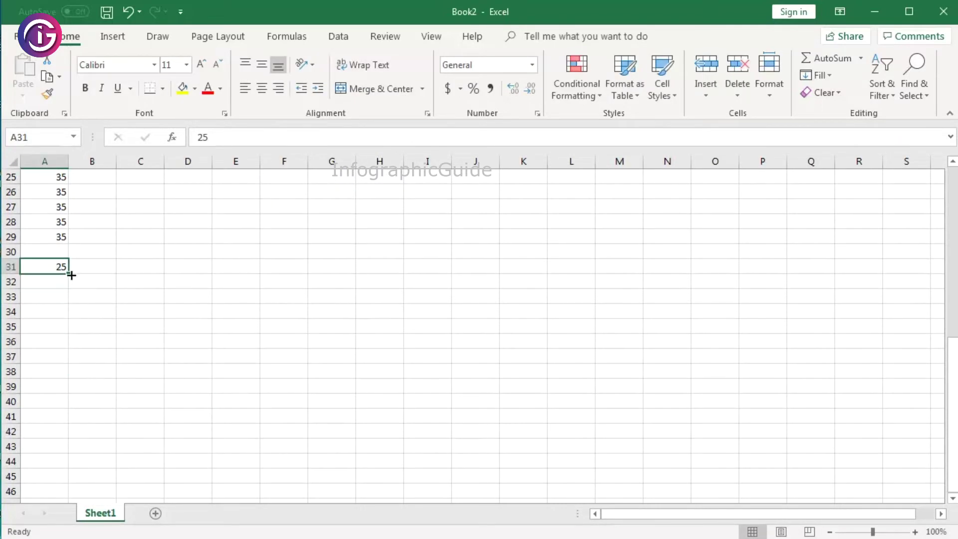
pyautogui.moveTo(71, 275); pyautogui.dragTo(55, 492)
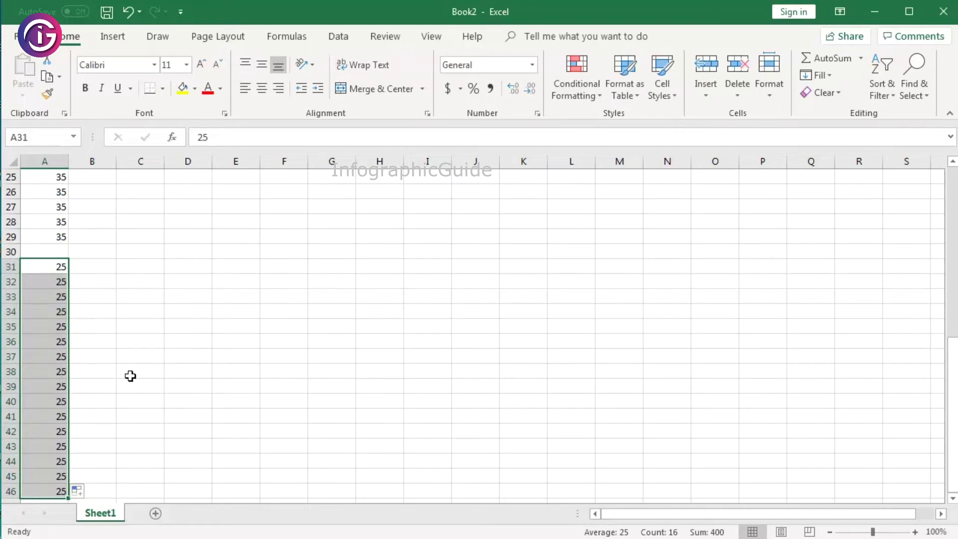
pyautogui.scroll(-4, 130, 375)
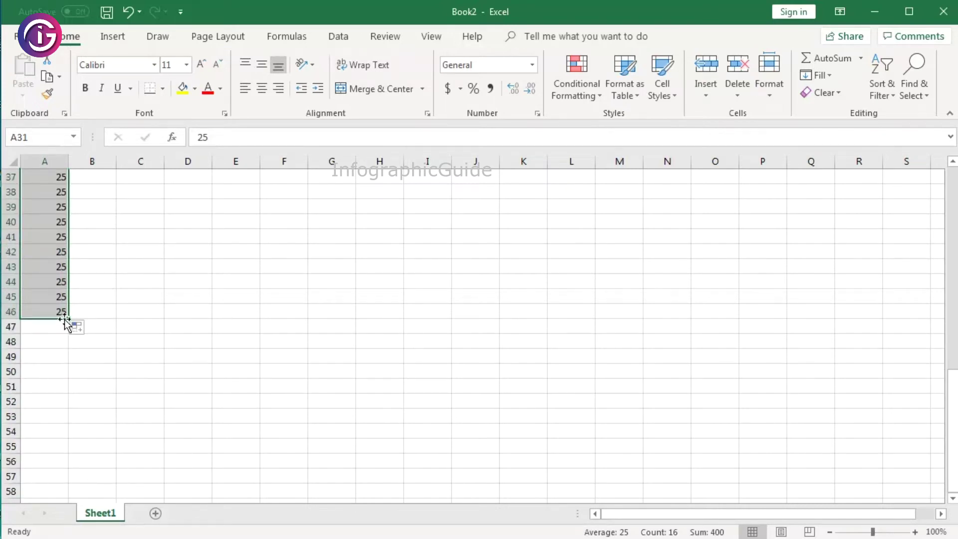
pyautogui.moveTo(69, 319); pyautogui.dragTo(71, 492)
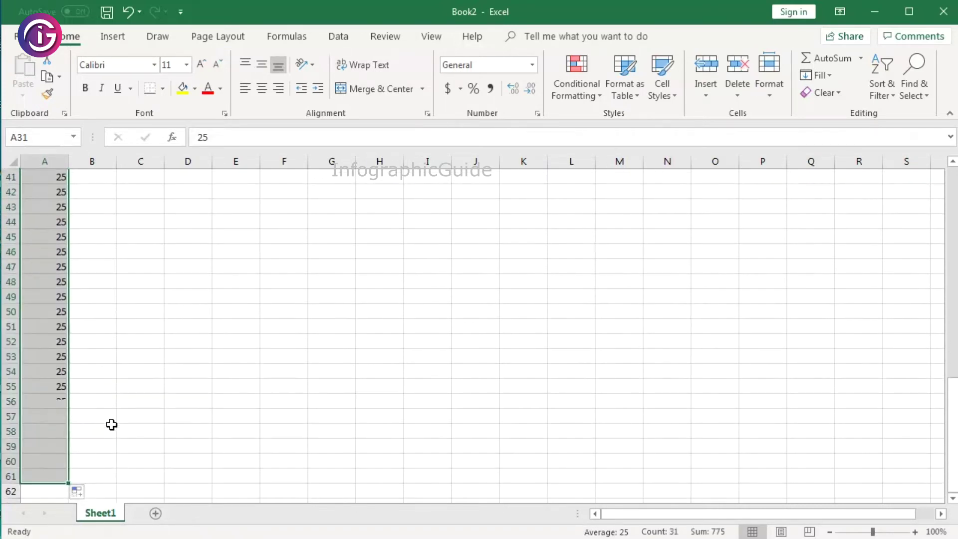
pyautogui.click(126, 460)
pyautogui.click(47, 459)
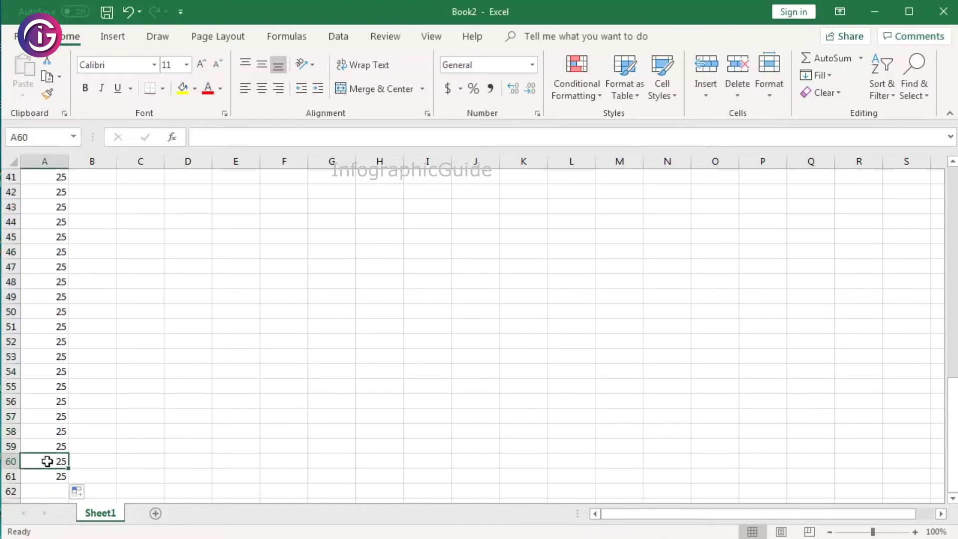
pyautogui.press('Delete')
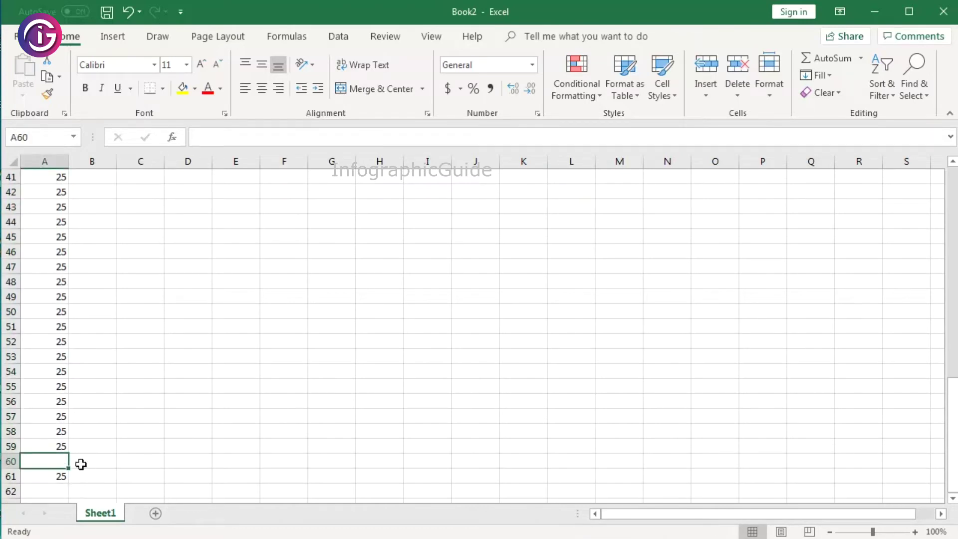
# Enter 45 in cell A61
pyautogui.click(59, 472)
pyautogui.write('4')
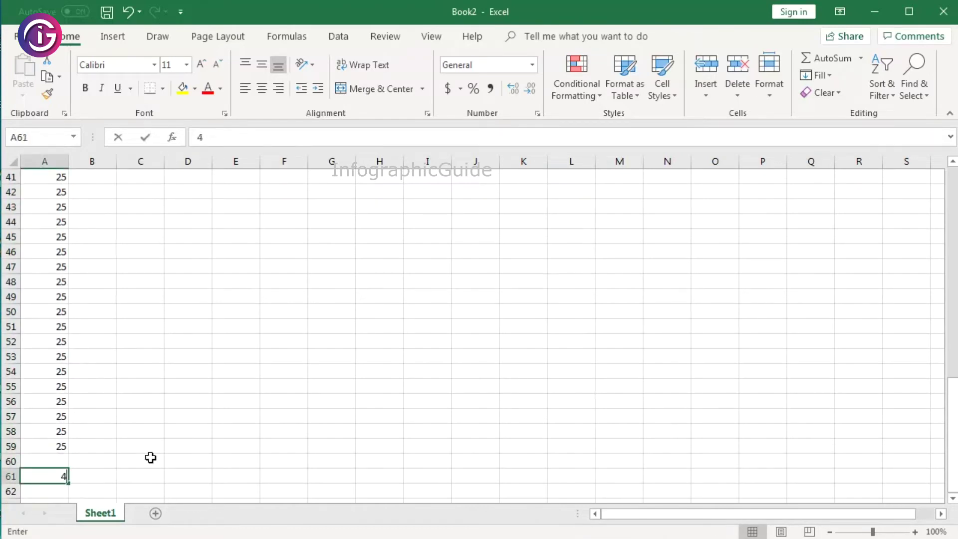
pyautogui.write('5')
pyautogui.click(166, 447)
pyautogui.scroll(-2, 205, 410)
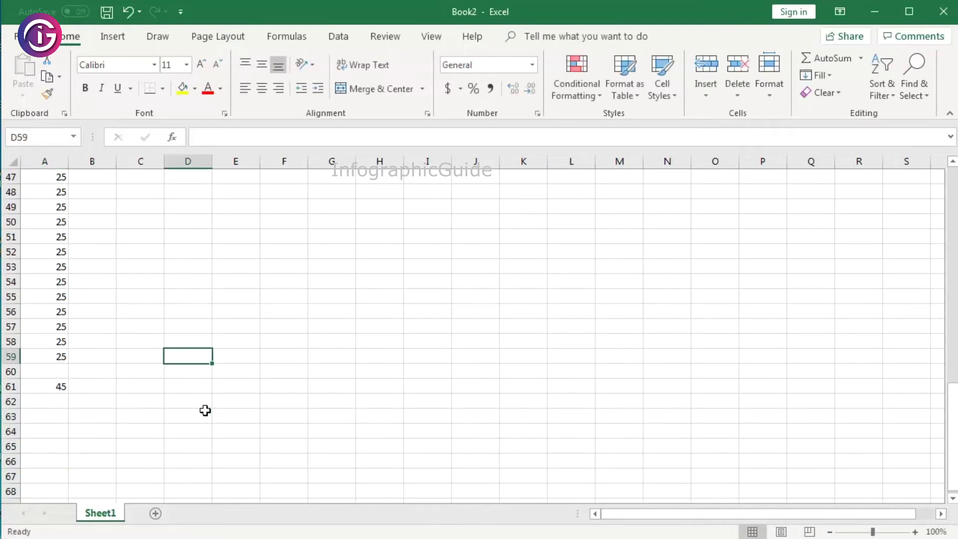
pyautogui.click(60, 385)
pyautogui.press('Delete')
pyautogui.hotkey('ctrl', 'z')
# Fill the 45 down column A to row 89
pyautogui.scroll(-1, 157, 379)
pyautogui.moveTo(69, 348); pyautogui.dragTo(68, 476)
pyautogui.scroll(-2, 107, 391)
pyautogui.scroll(-1, 106, 391)
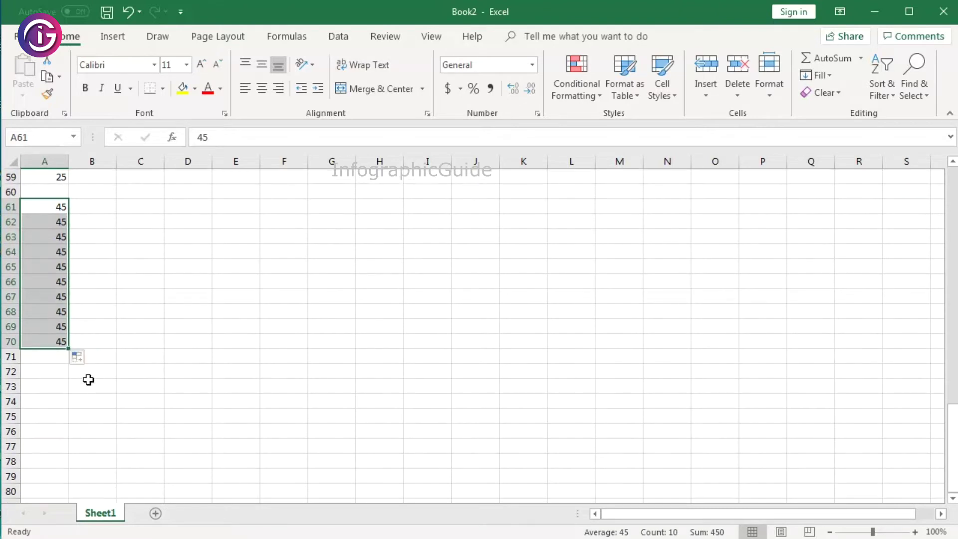
pyautogui.moveTo(68, 349); pyautogui.dragTo(70, 478)
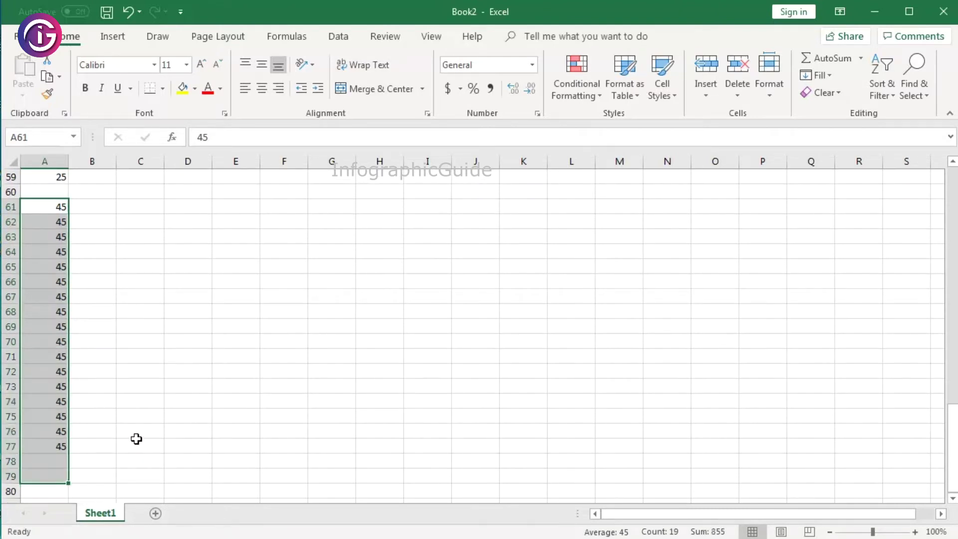
pyautogui.scroll(-2, 136, 438)
pyautogui.scroll(-2, 137, 439)
pyautogui.moveTo(68, 308); pyautogui.dragTo(59, 448)
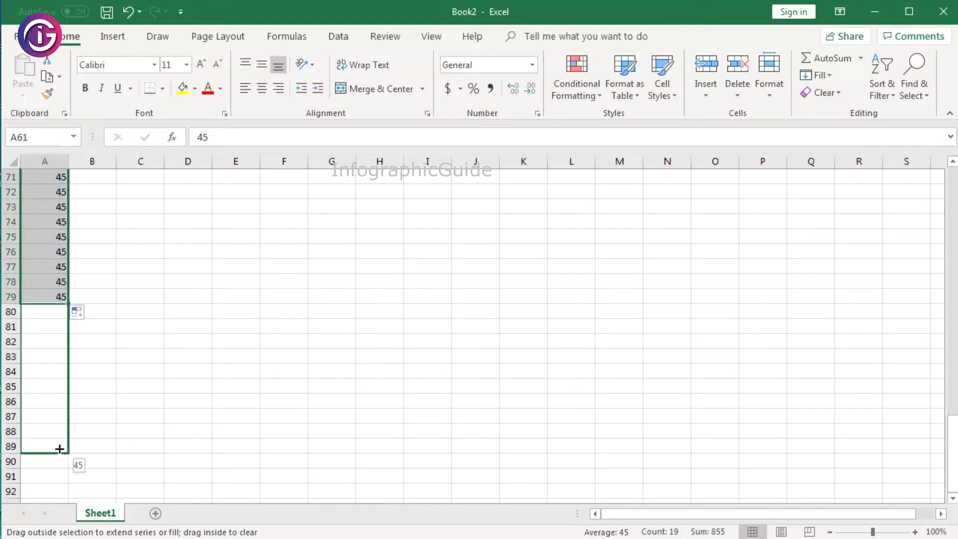
pyautogui.moveTo(60, 449); pyautogui.dragTo(60, 459)
pyautogui.moveTo(60, 458); pyautogui.dragTo(57, 457)
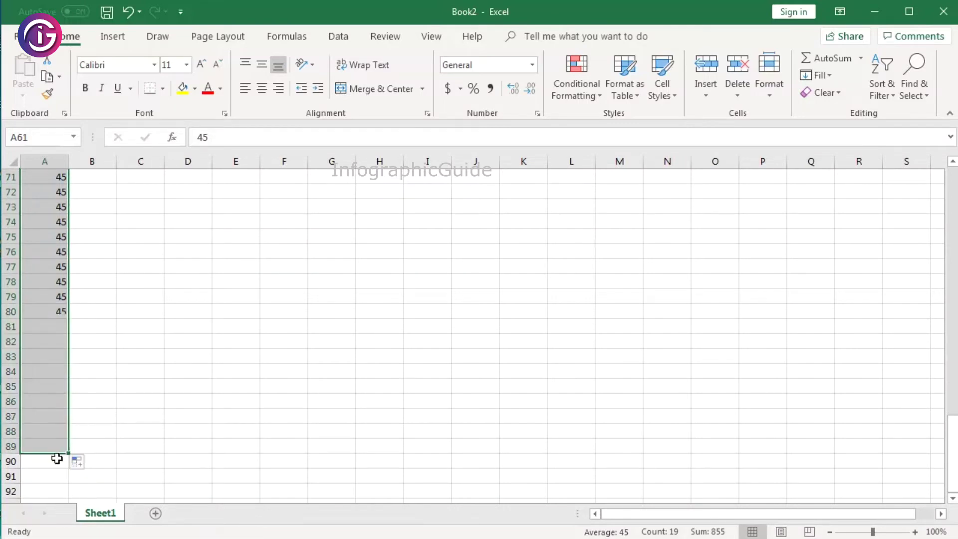
pyautogui.click(39, 474)
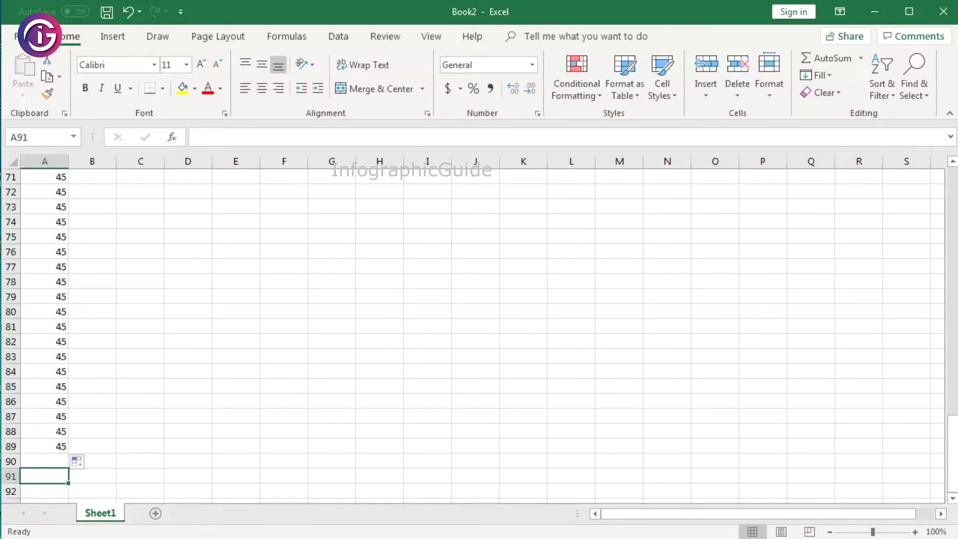
# Enter 60 in A91 and fill it down column A through A119
pyautogui.write('60')
pyautogui.click(367, 370)
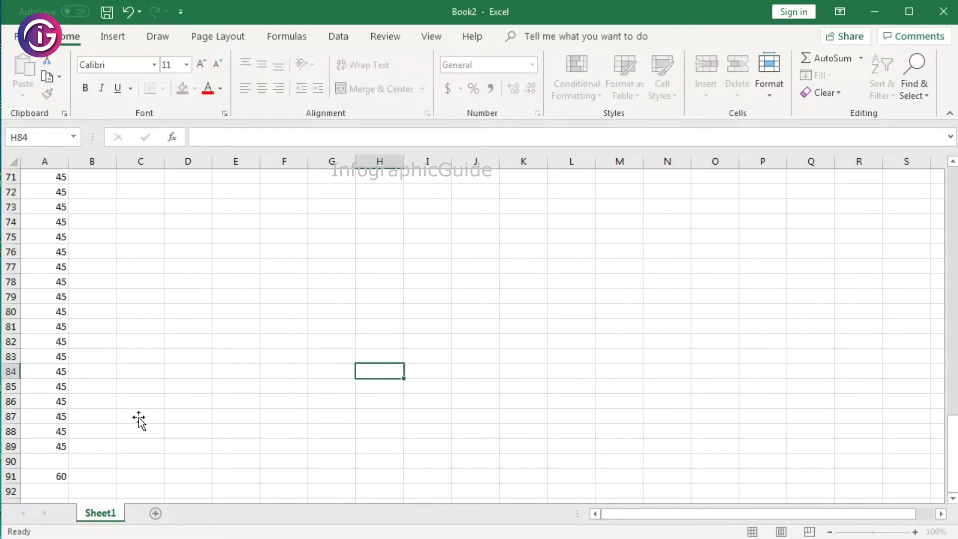
pyautogui.scroll(-1, 126, 398)
pyautogui.scroll(-3, 126, 398)
pyautogui.click(68, 301)
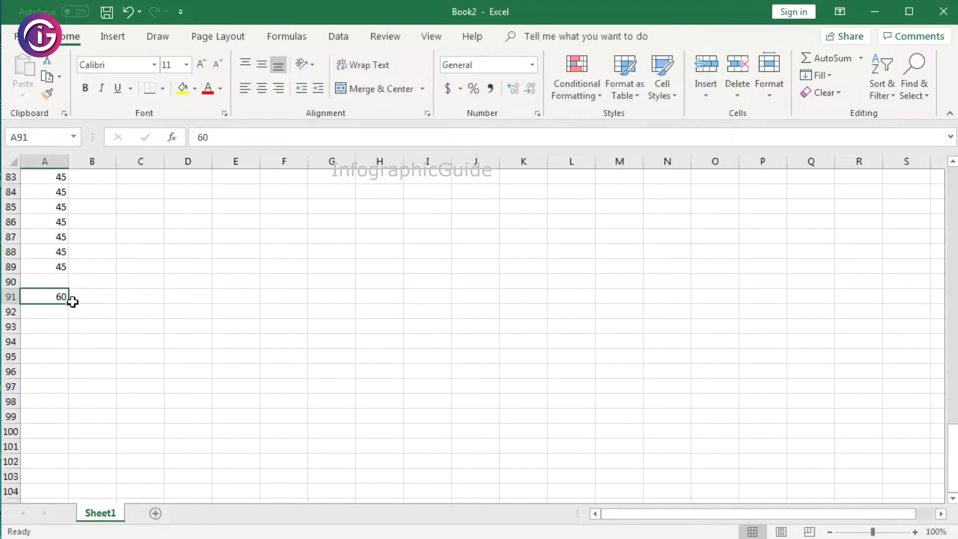
pyautogui.moveTo(72, 306); pyautogui.dragTo(62, 452)
pyautogui.scroll(-2, 127, 359)
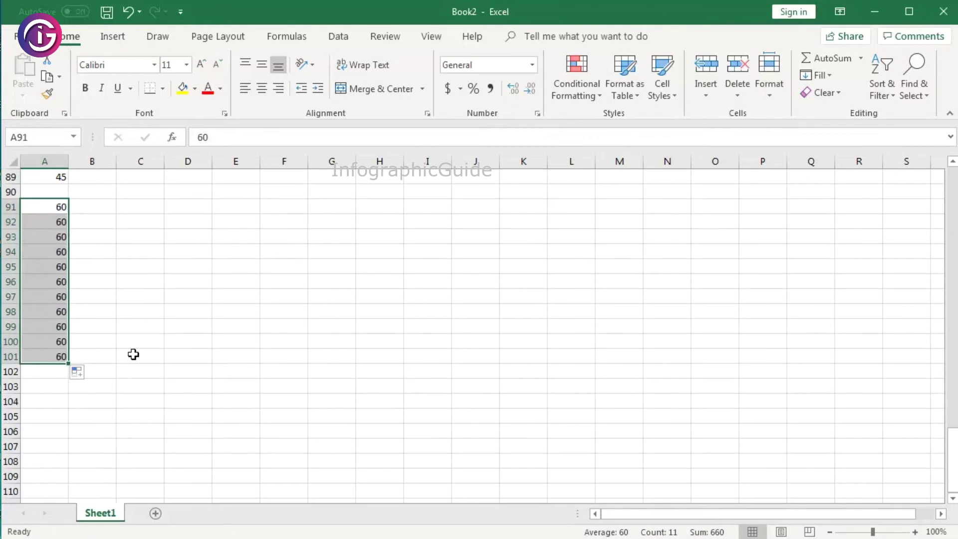
pyautogui.scroll(-1, 133, 354)
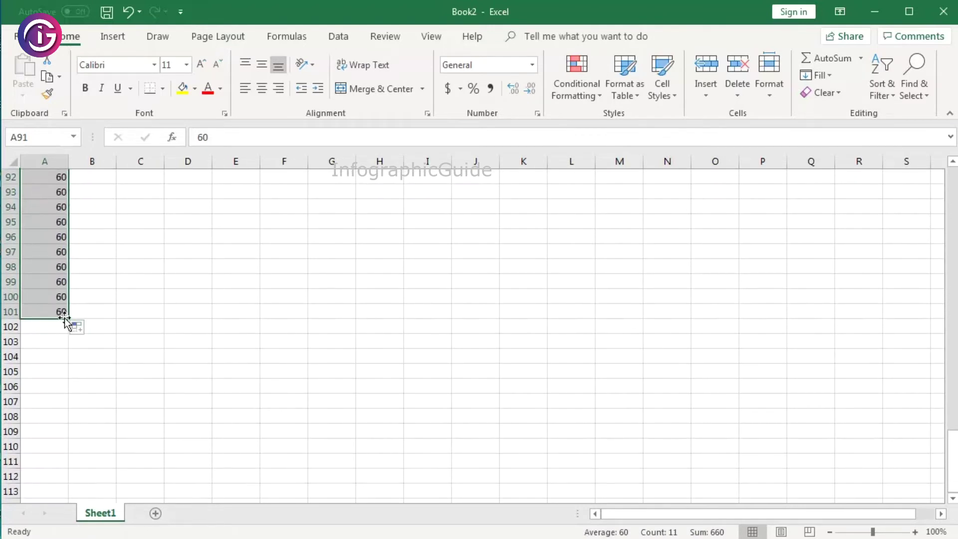
pyautogui.moveTo(67, 318); pyautogui.dragTo(64, 461)
pyautogui.scroll(-2, 177, 385)
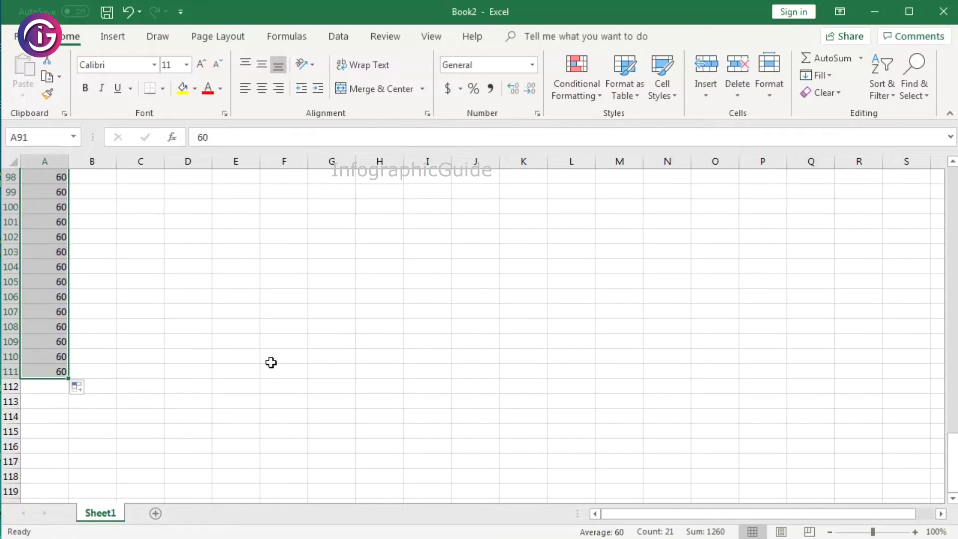
pyautogui.scroll(-1, 271, 363)
pyautogui.moveTo(68, 335)
pyautogui.mouseDown()
pyautogui.moveTo(54, 467)
pyautogui.moveTo(52, 450)
pyautogui.mouseUp()
# Enter 70 in A121 and start filling it down column A
pyautogui.click(44, 475)
pyautogui.write('70')
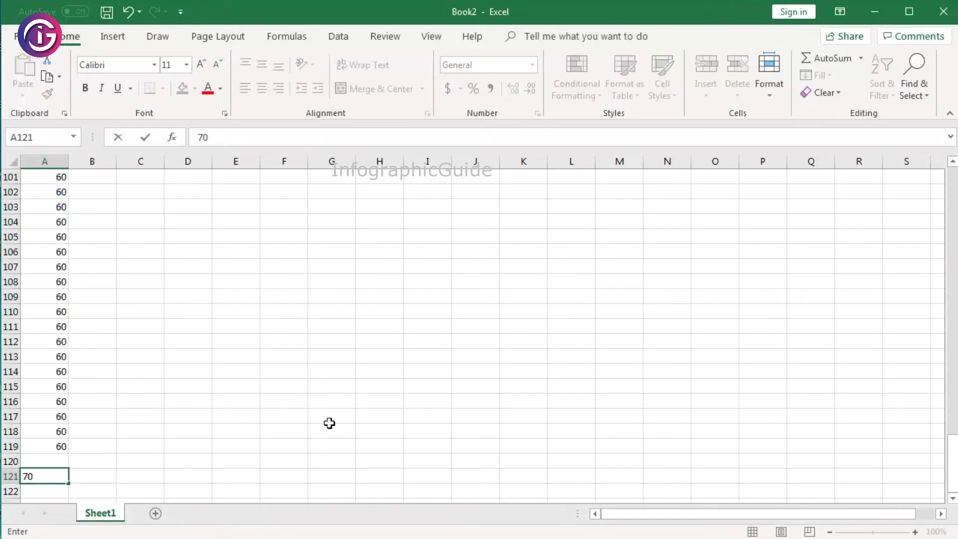
pyautogui.click(329, 423)
pyautogui.click(53, 475)
pyautogui.scroll(-3, 167, 378)
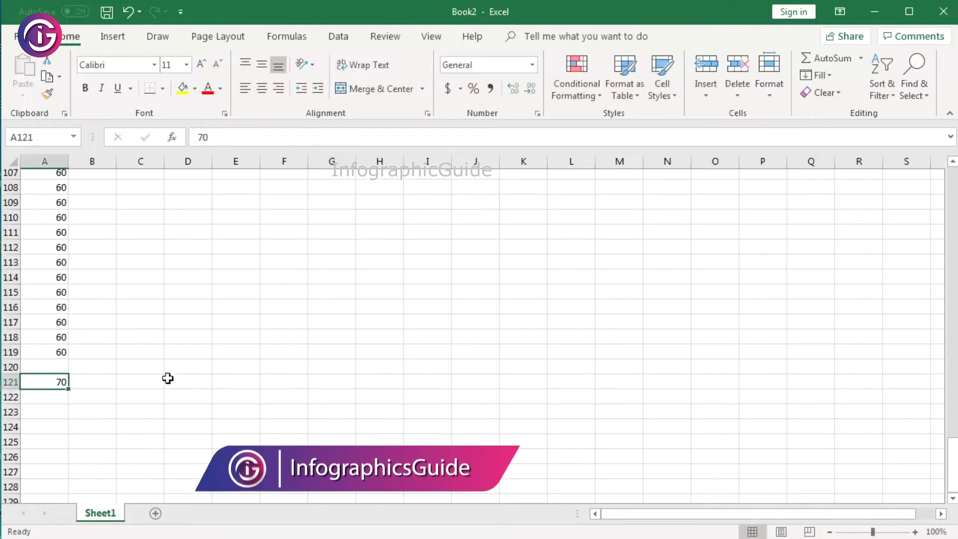
pyautogui.moveTo(68, 349); pyautogui.dragTo(55, 471)
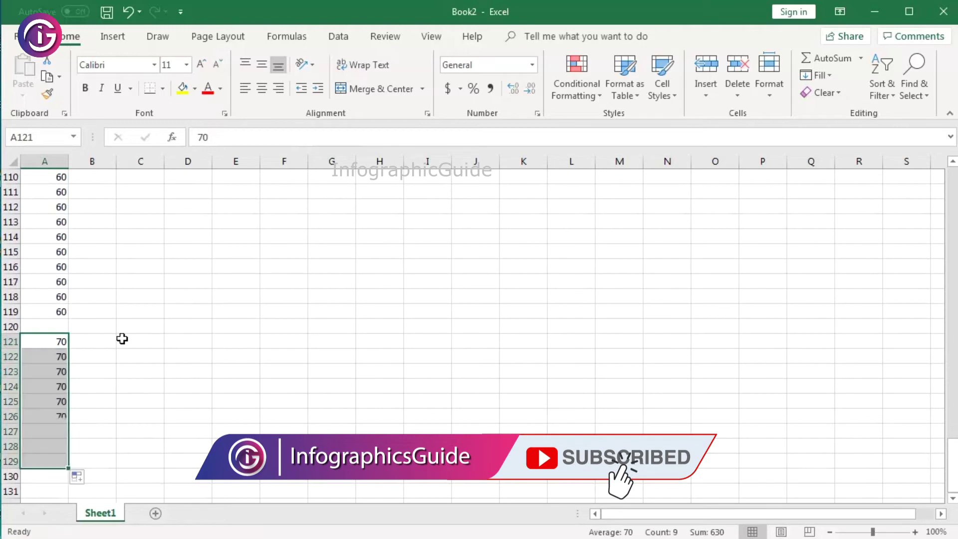
# Extend the 70s down through A159, leaving A160 blank
pyautogui.scroll(-2, 125, 332)
pyautogui.scroll(-1, 124, 332)
pyautogui.scroll(-1, 118, 331)
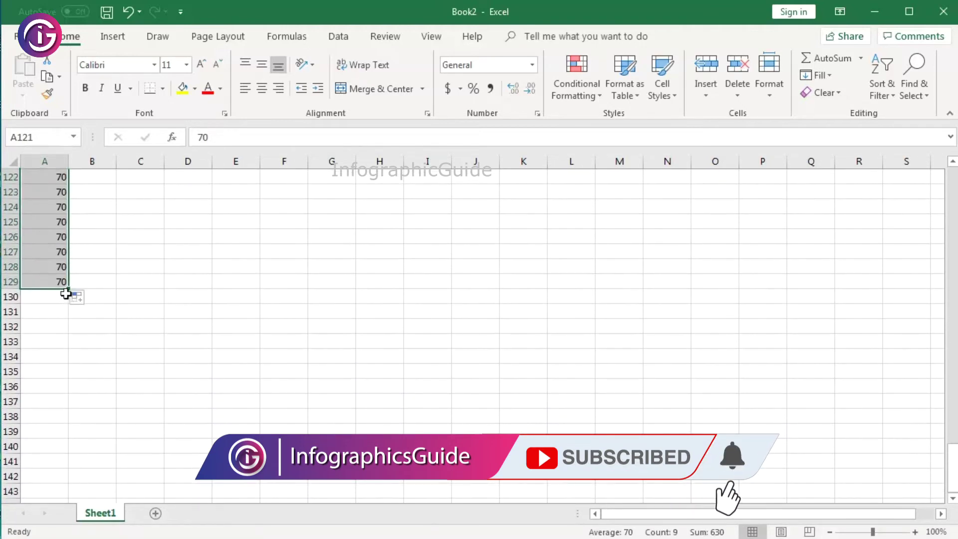
pyautogui.moveTo(67, 289); pyautogui.dragTo(67, 409)
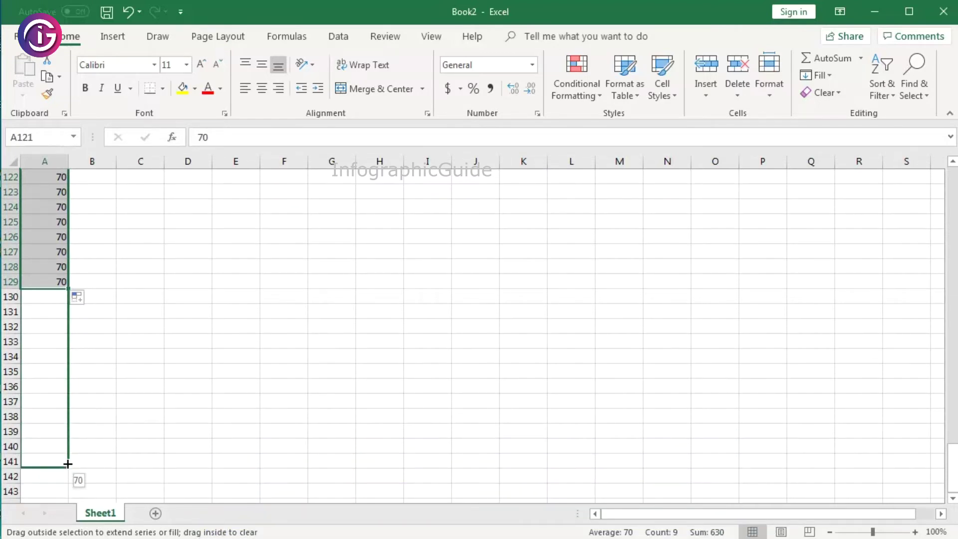
pyautogui.moveTo(68, 409); pyautogui.dragTo(69, 462)
pyautogui.scroll(-3, 73, 369)
pyautogui.moveTo(69, 333); pyautogui.dragTo(74, 468)
pyautogui.scroll(-3, 138, 377)
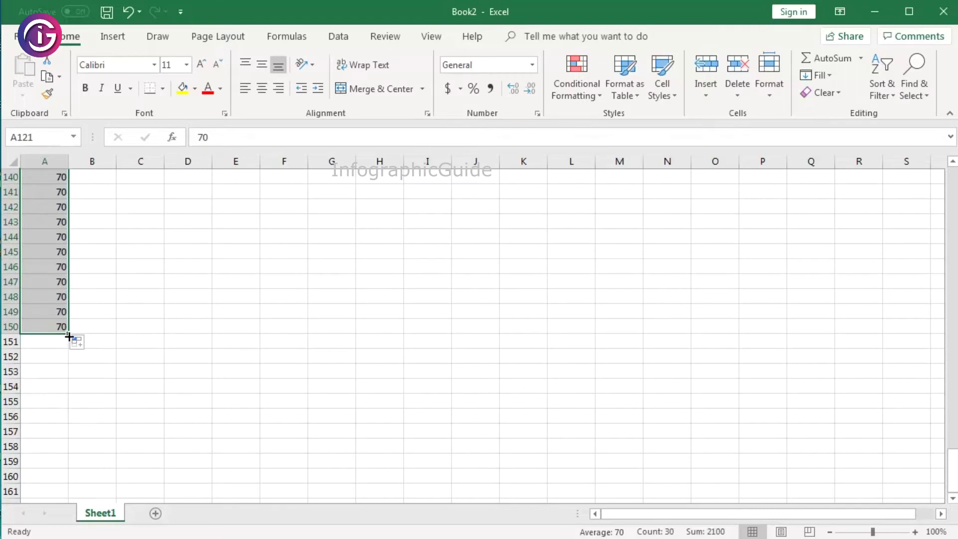
pyautogui.moveTo(68, 337); pyautogui.dragTo(69, 469)
pyautogui.scroll(-2, 150, 414)
pyautogui.click(36, 401)
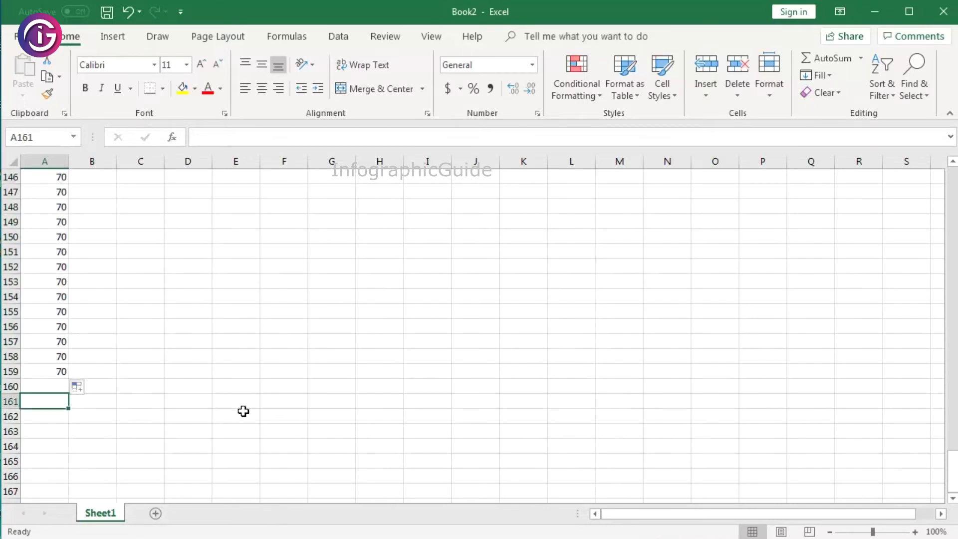
# Enter 80 in A161 and fill it down through A189
pyautogui.write('80')
pyautogui.click(211, 381)
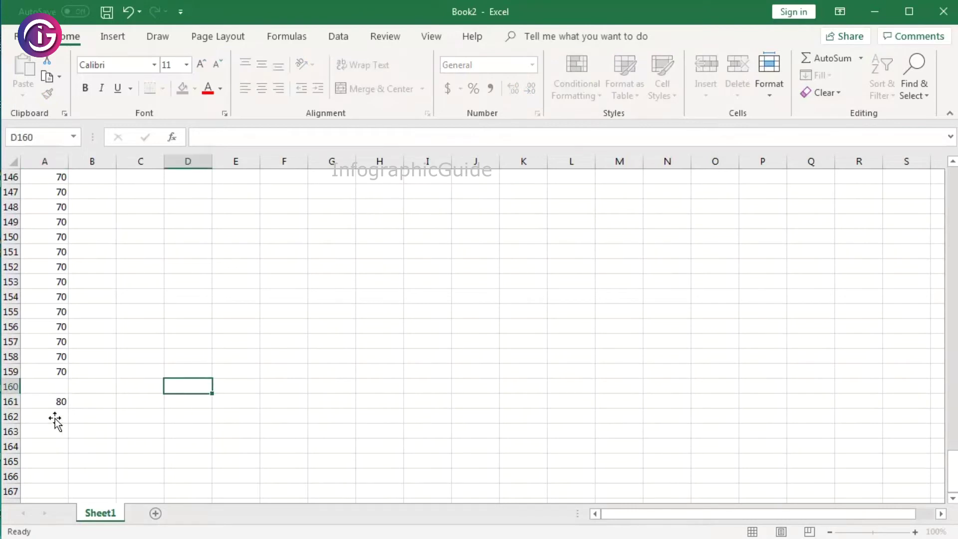
pyautogui.click(50, 401)
pyautogui.scroll(-1, 161, 373)
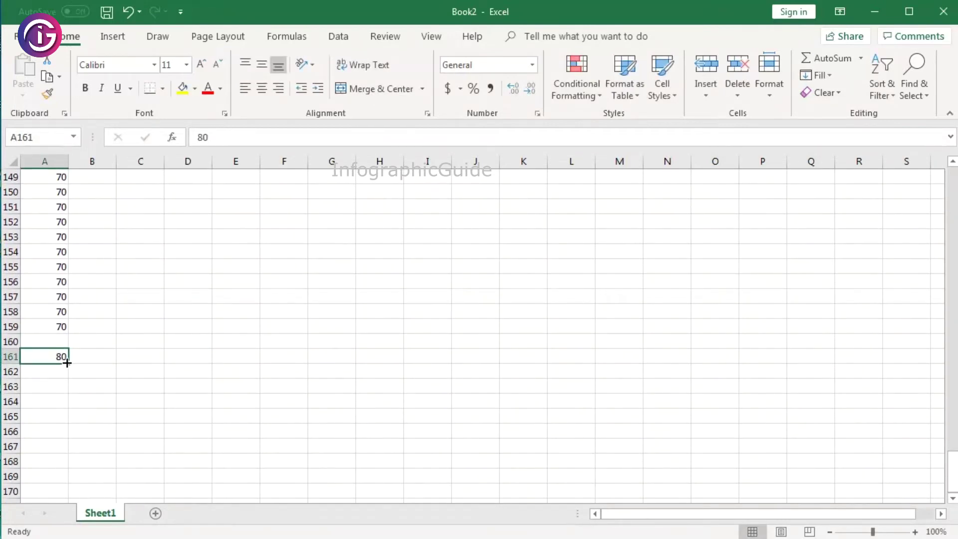
pyautogui.moveTo(67, 363); pyautogui.dragTo(69, 479)
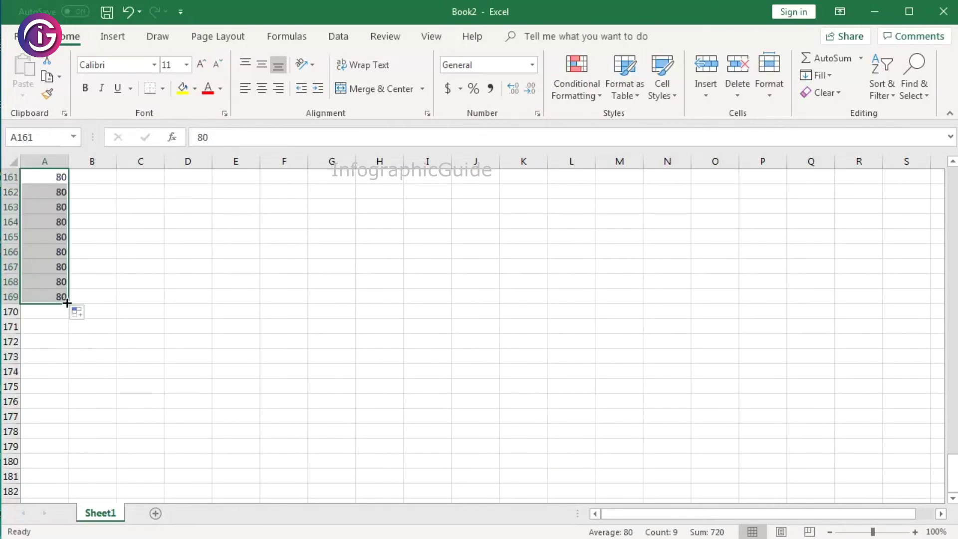
pyautogui.moveTo(67, 304); pyautogui.dragTo(67, 476)
pyautogui.scroll(-4, 171, 343)
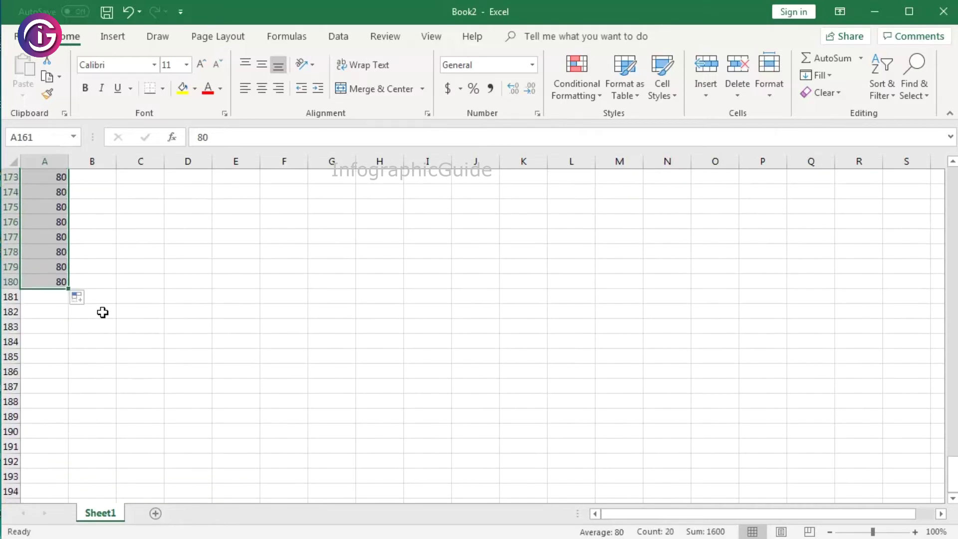
pyautogui.moveTo(68, 289); pyautogui.dragTo(67, 422)
# Enter 95 in A191, fill it down, and clear the surplus 95 in A220
pyautogui.click(38, 447)
pyautogui.write('9')
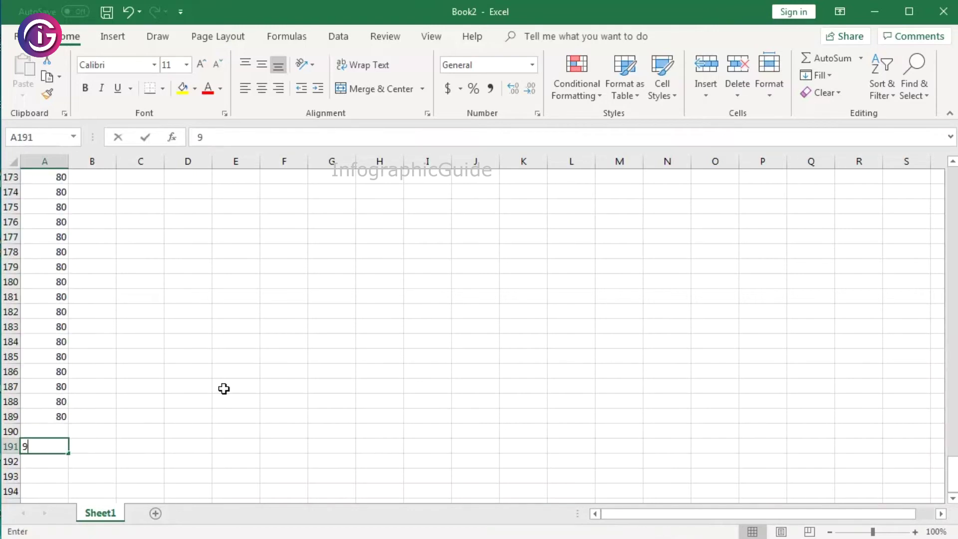
pyautogui.write('5')
pyautogui.click(224, 388)
pyautogui.click(47, 444)
pyautogui.scroll(-3, 169, 392)
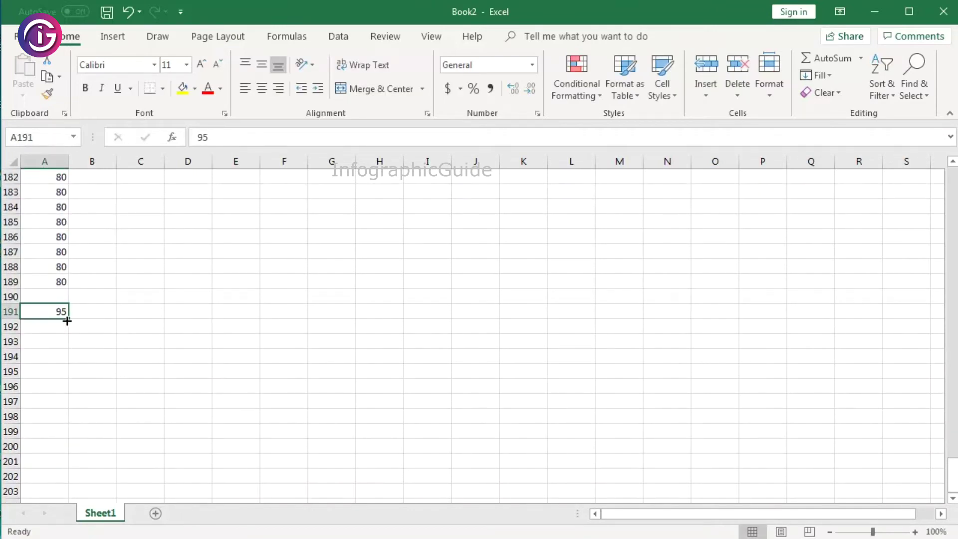
pyautogui.moveTo(67, 318); pyautogui.dragTo(70, 478)
pyautogui.scroll(-3, 141, 361)
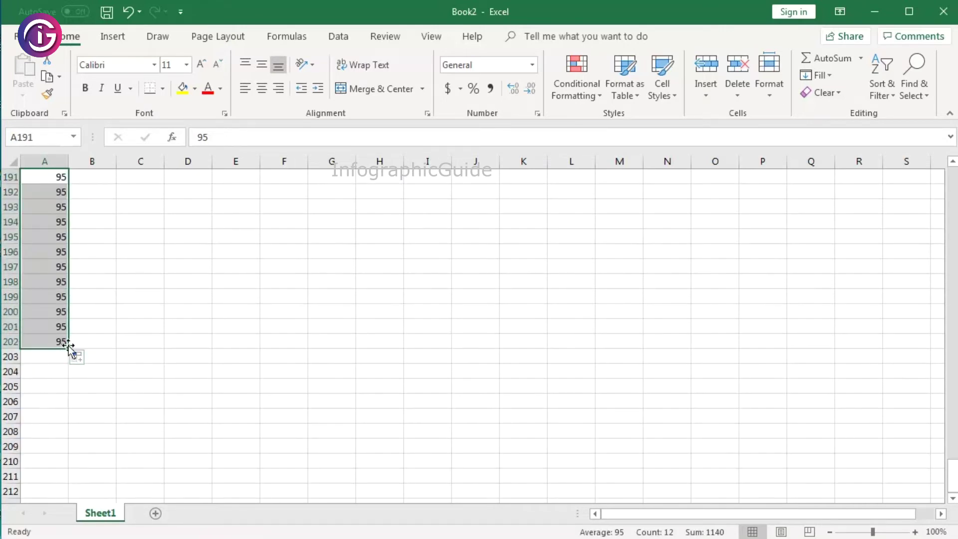
pyautogui.moveTo(67, 348); pyautogui.dragTo(51, 478)
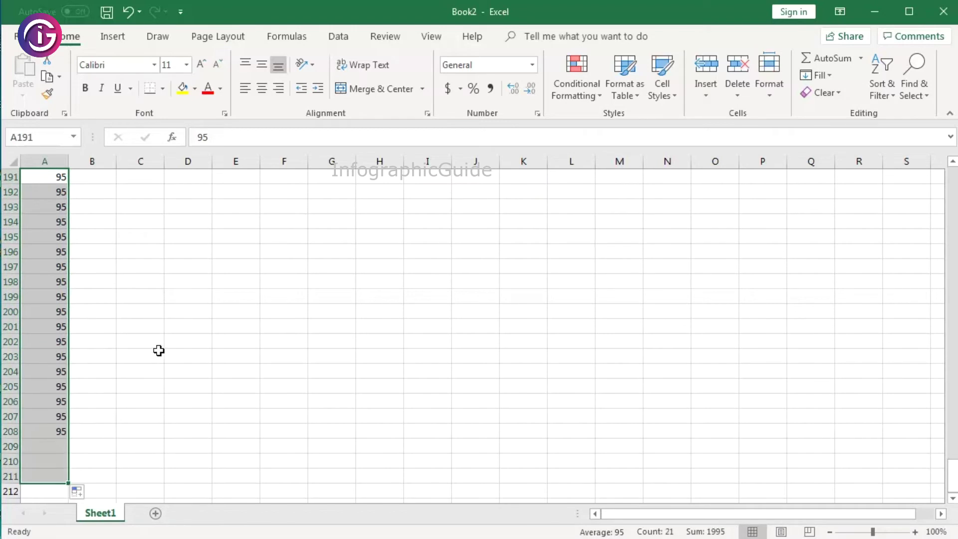
pyautogui.scroll(-2, 191, 339)
pyautogui.scroll(-2, 192, 339)
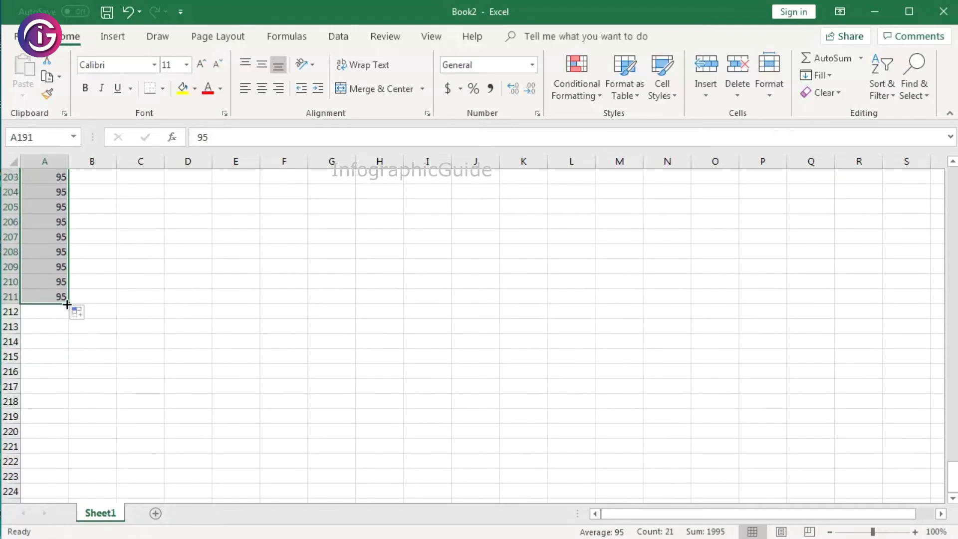
pyautogui.moveTo(67, 304); pyautogui.dragTo(67, 438)
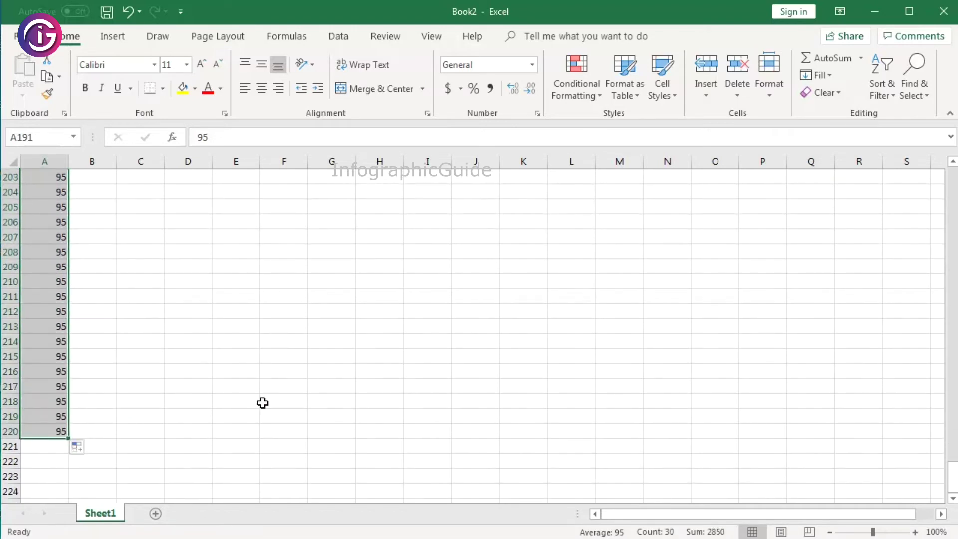
pyautogui.click(59, 429)
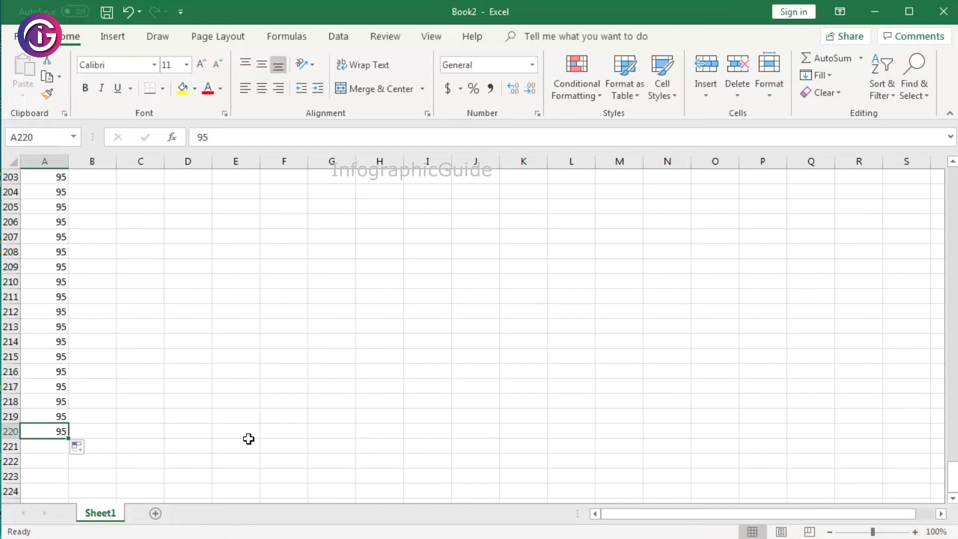
pyautogui.press('Delete')
# Enter 50 in A221 and fill it down through A249
pyautogui.click(41, 450)
pyautogui.write('50')
pyautogui.hotkey('ctrl', 'Return')
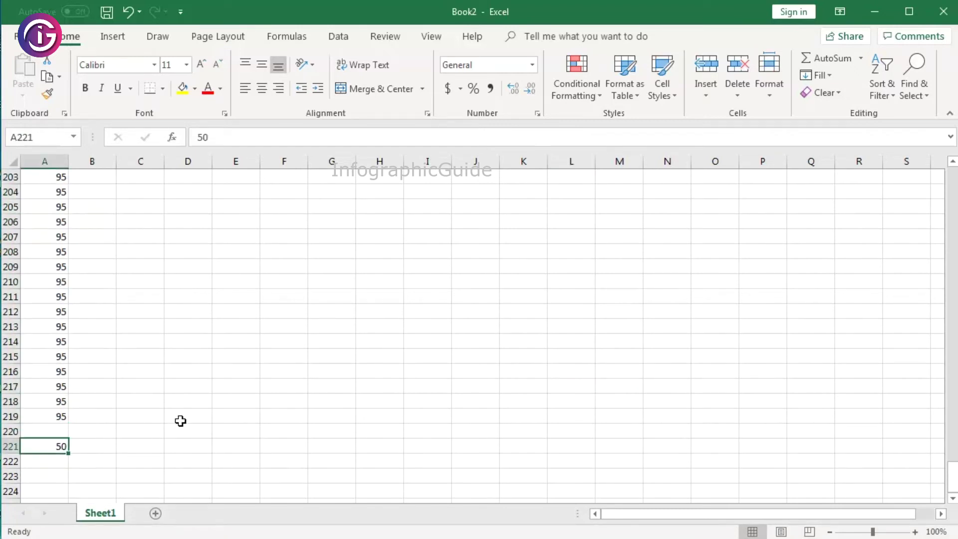
pyautogui.scroll(-2, 182, 420)
pyautogui.scroll(-1, 135, 389)
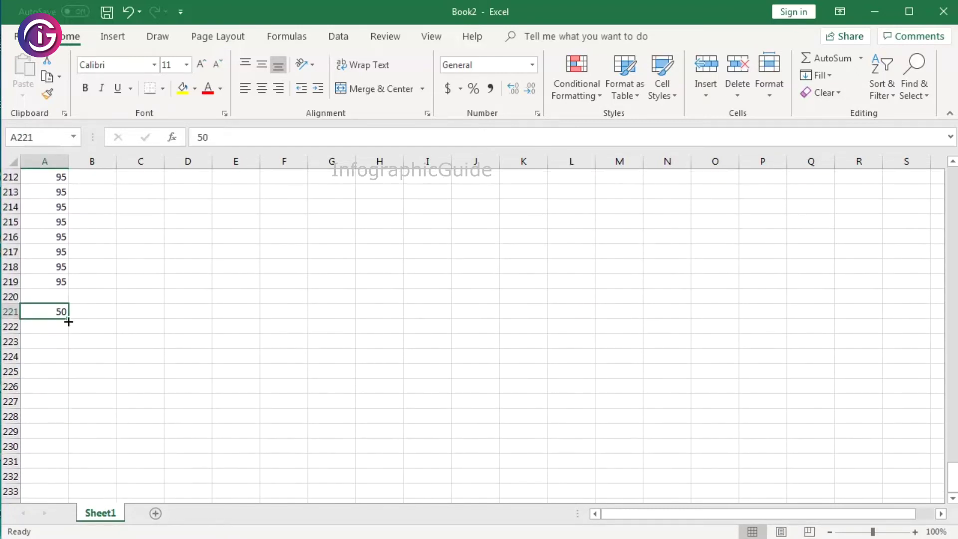
pyautogui.moveTo(67, 318); pyautogui.dragTo(65, 482)
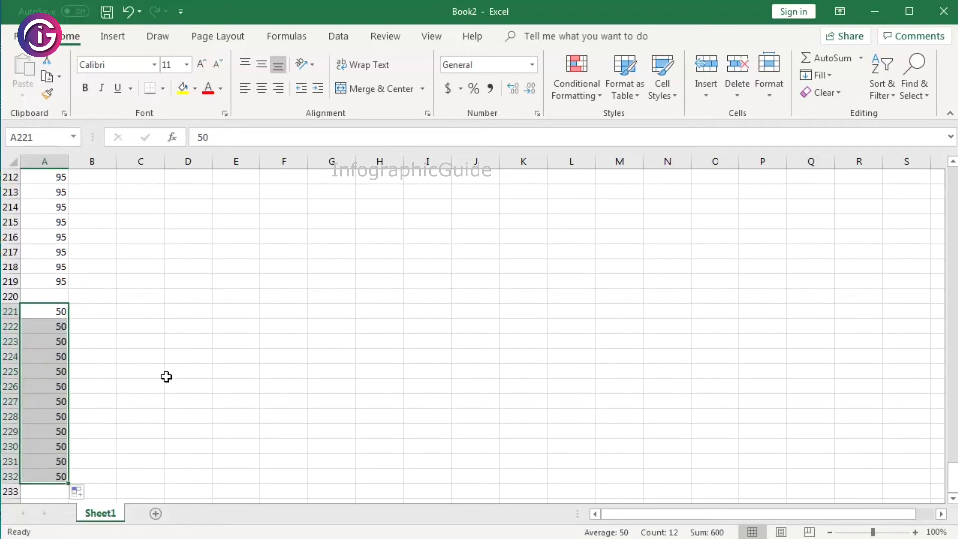
pyautogui.scroll(-1, 167, 376)
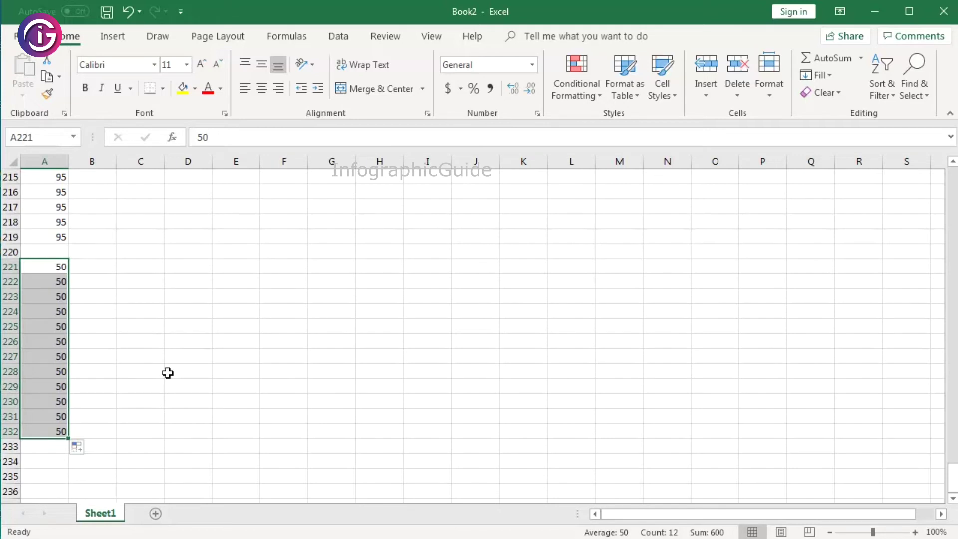
pyautogui.scroll(-1, 168, 374)
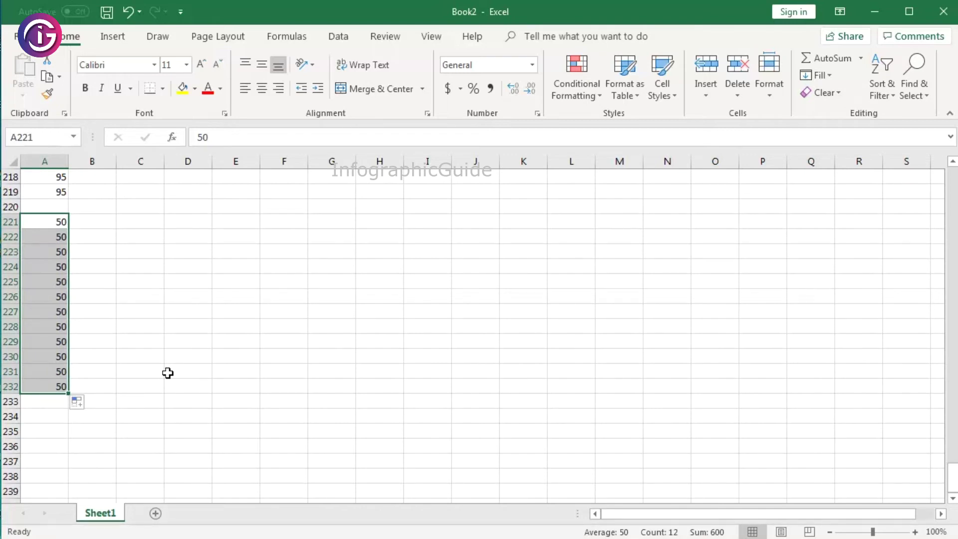
pyautogui.scroll(-1, 168, 373)
pyautogui.scroll(1, 168, 372)
pyautogui.scroll(-2, 168, 372)
pyautogui.moveTo(68, 305); pyautogui.dragTo(53, 470)
pyautogui.scroll(-3, 119, 415)
pyautogui.moveTo(69, 333); pyautogui.dragTo(47, 433)
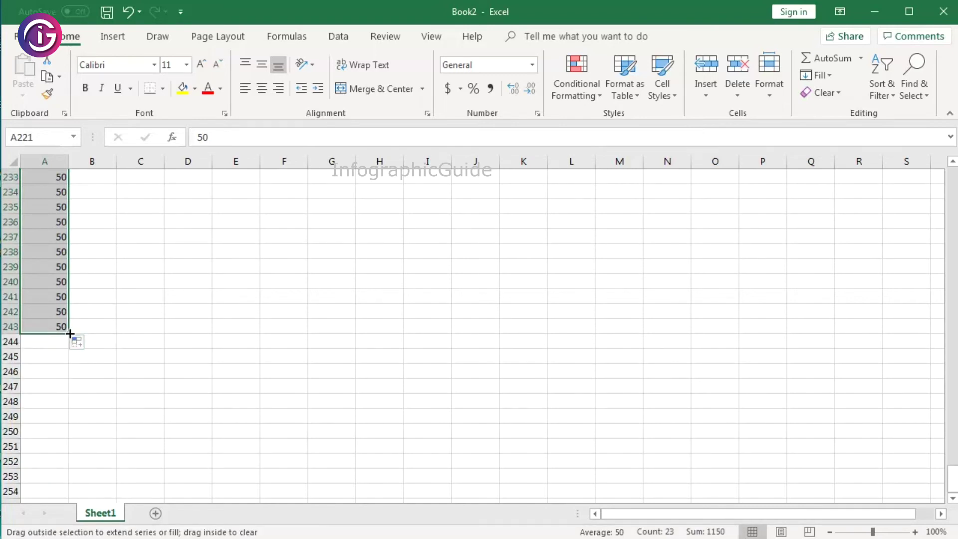
# Enter 40 in A251, fill it down column A, and undo the overshooting fill
pyautogui.click(45, 446)
pyautogui.write('40')
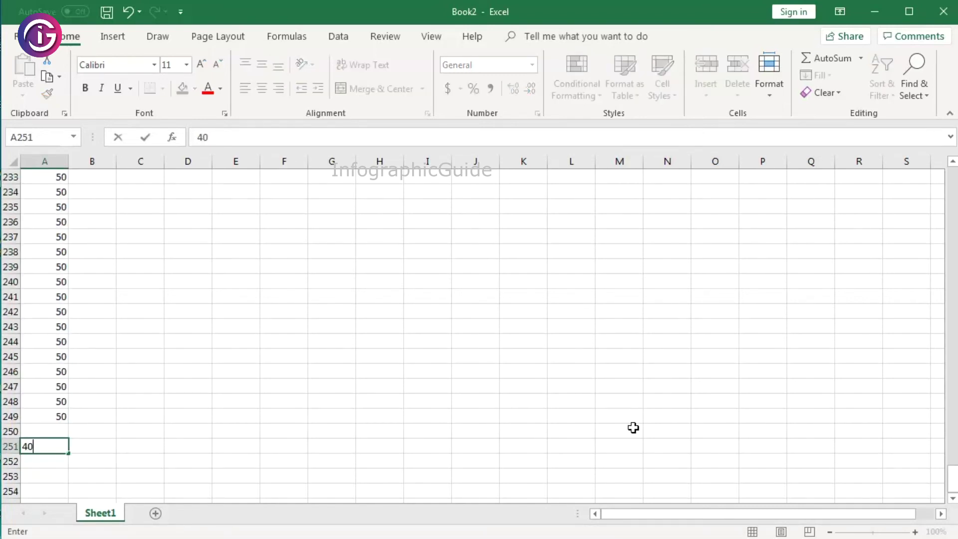
pyautogui.click(633, 427)
pyautogui.scroll(-2, 306, 424)
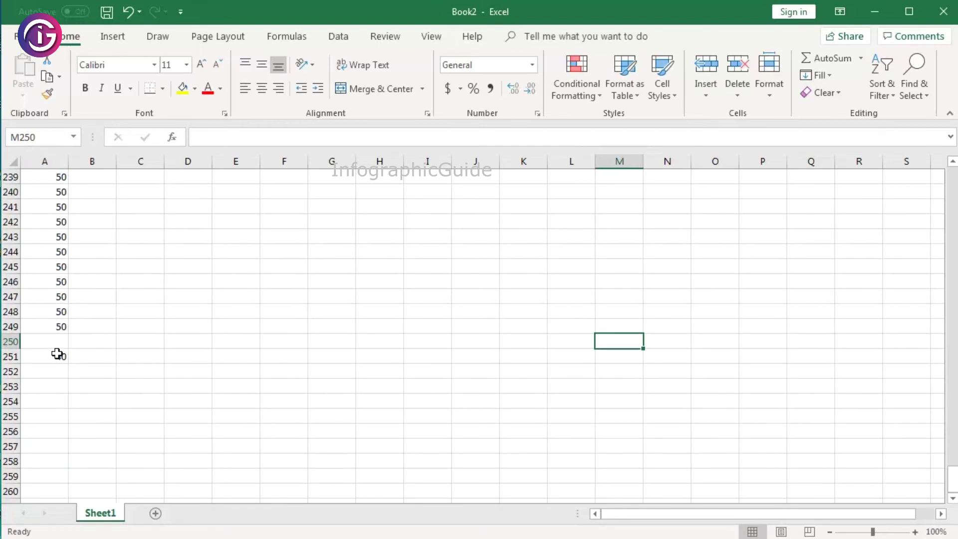
pyautogui.click(60, 354)
pyautogui.scroll(-2, 125, 371)
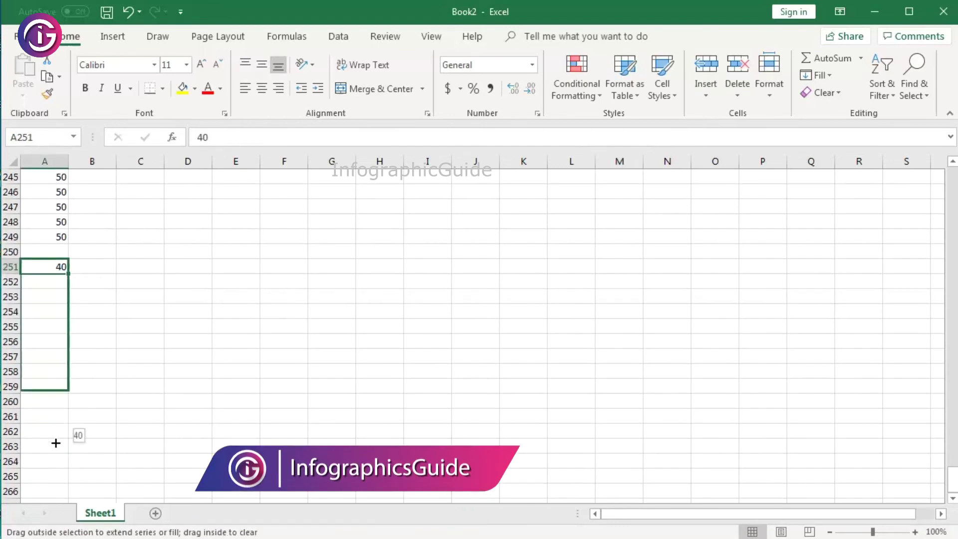
pyautogui.moveTo(67, 274); pyautogui.dragTo(70, 451)
pyautogui.scroll(-2, 124, 362)
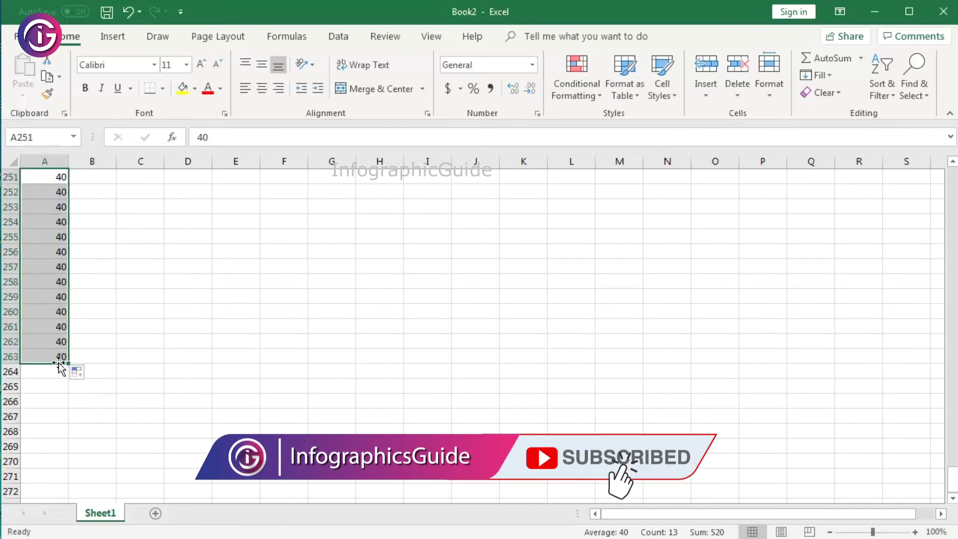
pyautogui.moveTo(69, 364); pyautogui.dragTo(70, 465)
pyautogui.scroll(-3, 150, 385)
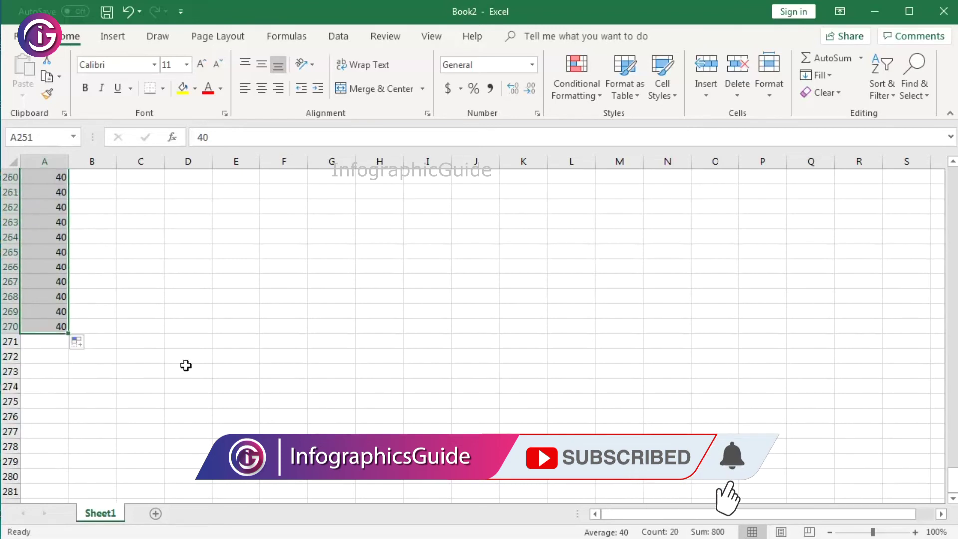
pyautogui.moveTo(68, 335); pyautogui.dragTo(58, 466)
pyautogui.scroll(-2, 40, 410)
pyautogui.click(41, 399)
pyautogui.hotkey('ctrl', 'z')
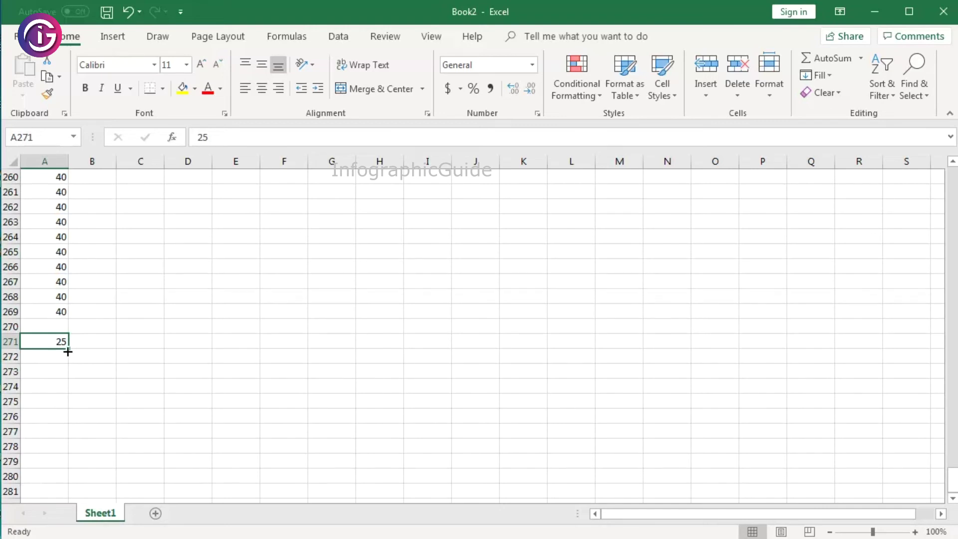
# Fill the 25s down through A299 and begin the next entry in A301
pyautogui.moveTo(67, 350); pyautogui.dragTo(60, 439)
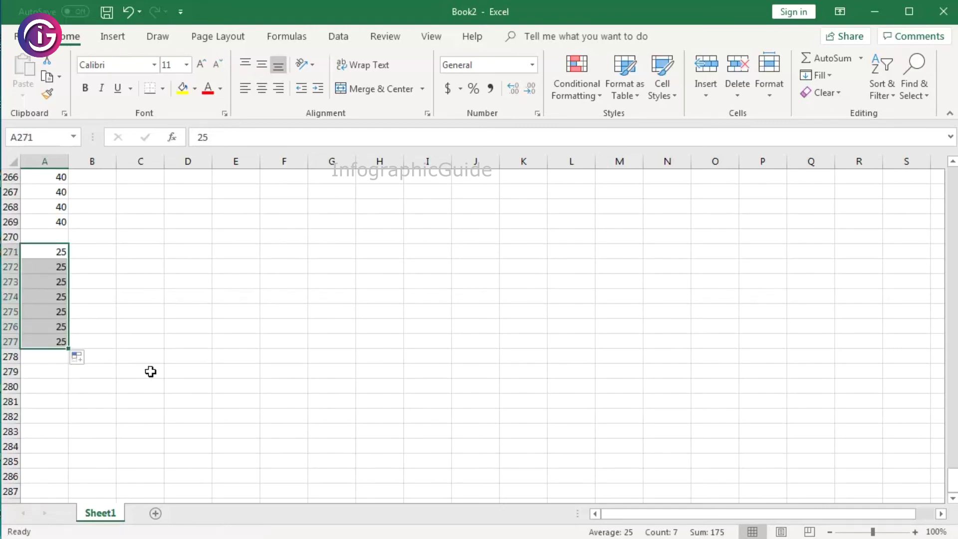
pyautogui.scroll(-4, 150, 372)
pyautogui.moveTo(68, 259); pyautogui.dragTo(47, 489)
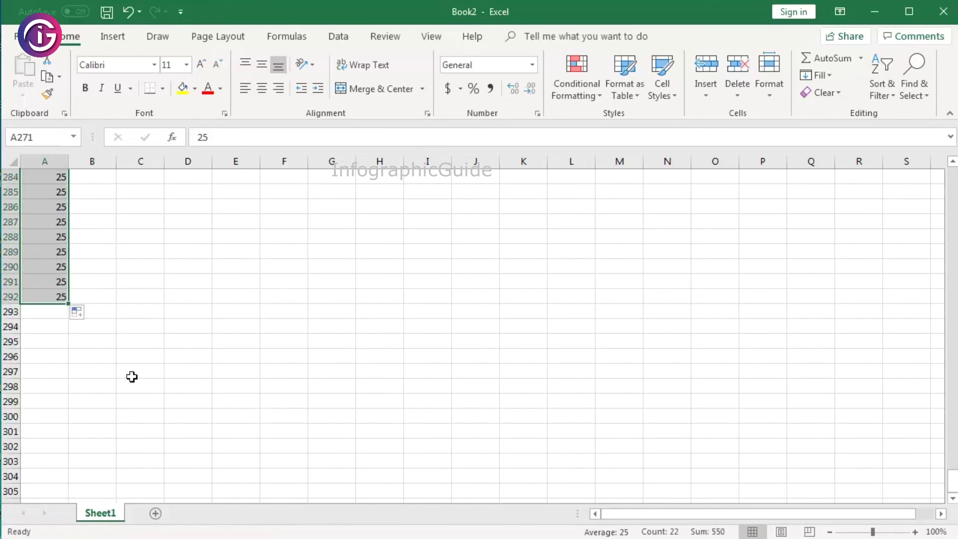
pyautogui.moveTo(68, 303); pyautogui.dragTo(54, 405)
pyautogui.click(47, 432)
pyautogui.write('5')
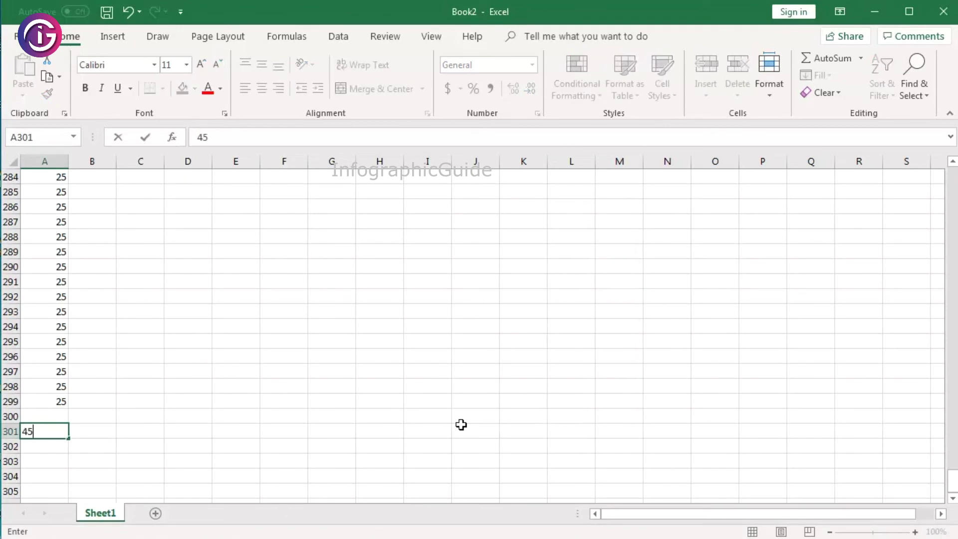
# Commit 45 in A301 and fill it down through A329
pyautogui.click(457, 422)
pyautogui.click(35, 430)
pyautogui.scroll(-3, 426, 364)
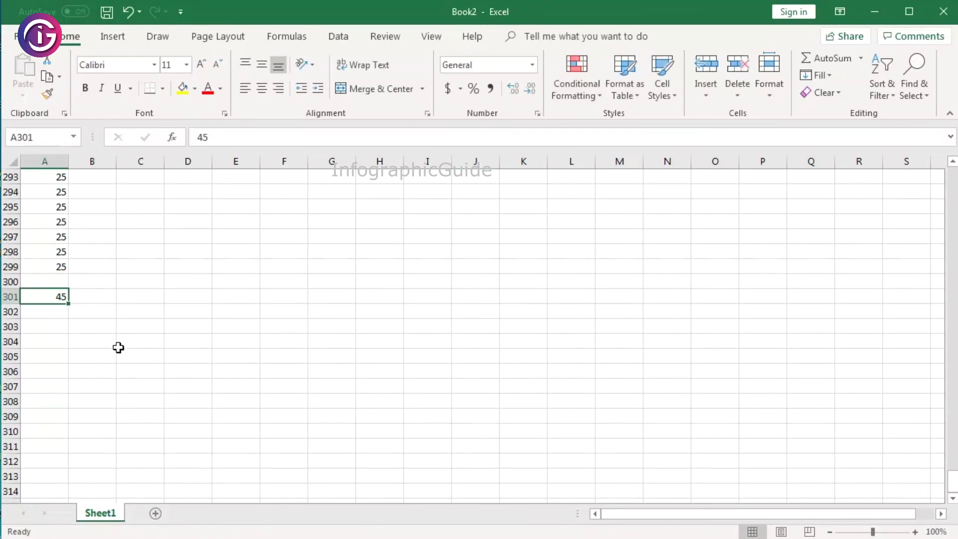
pyautogui.moveTo(68, 303); pyautogui.dragTo(193, 364)
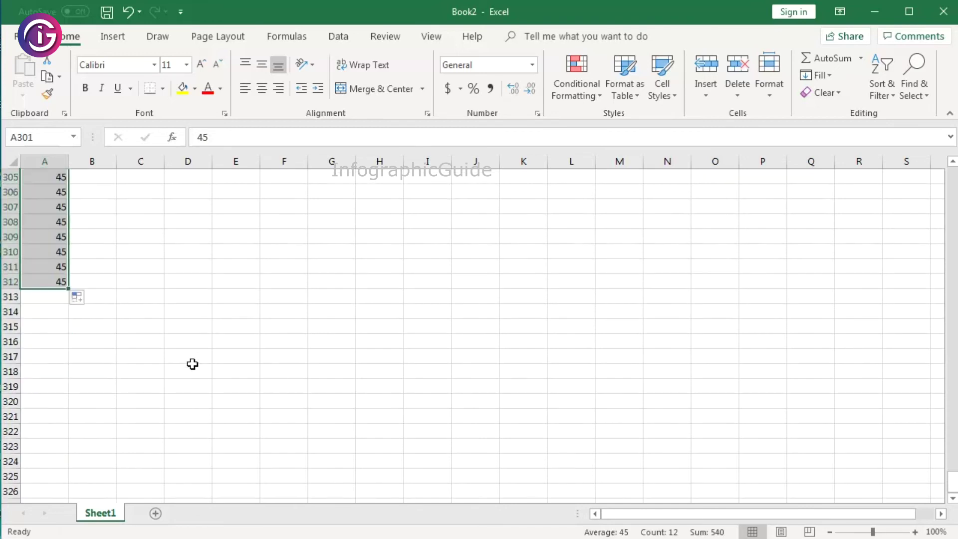
pyautogui.moveTo(68, 291); pyautogui.dragTo(40, 463)
pyautogui.scroll(-2, 145, 387)
pyautogui.scroll(-1, 145, 387)
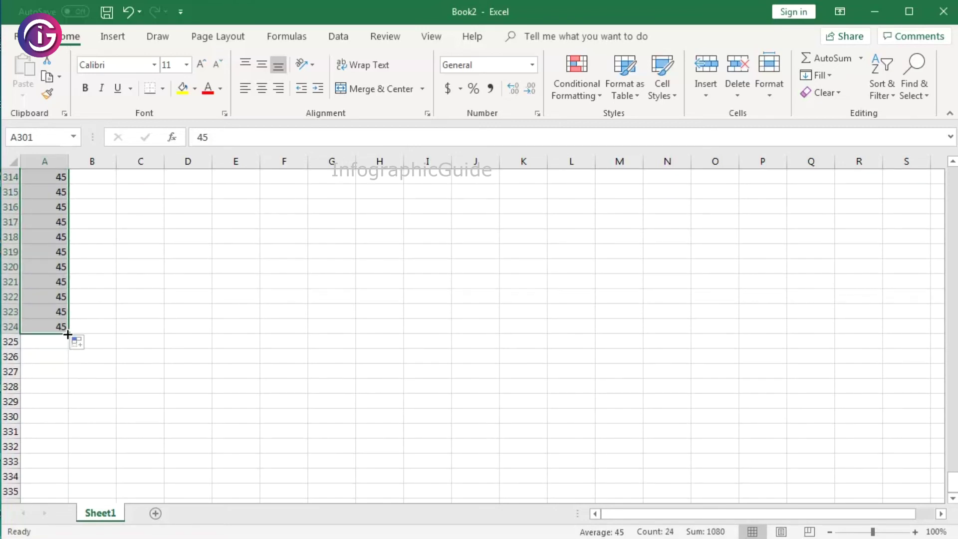
pyautogui.moveTo(68, 334); pyautogui.dragTo(65, 402)
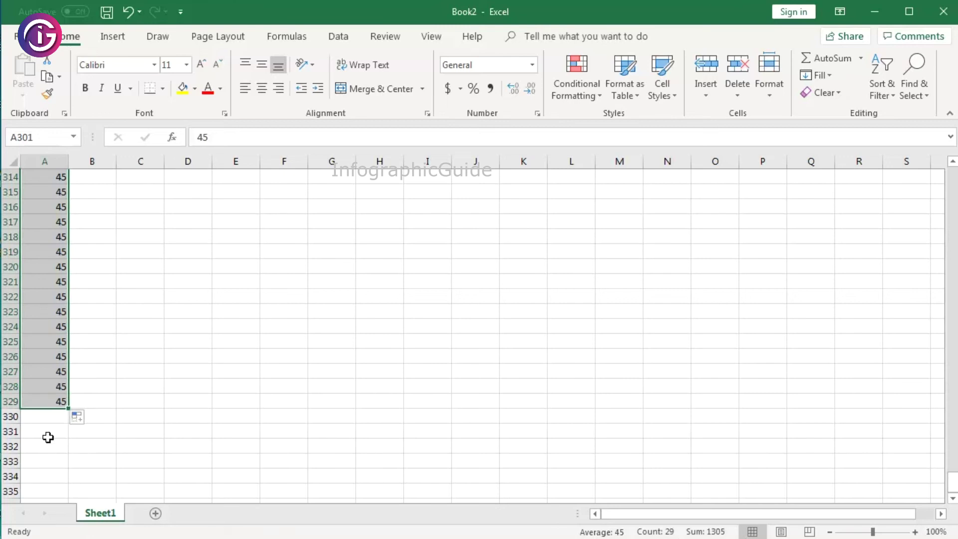
# Enter 35 in A331 and fill it down through A359
pyautogui.click(48, 437)
pyautogui.write('3')
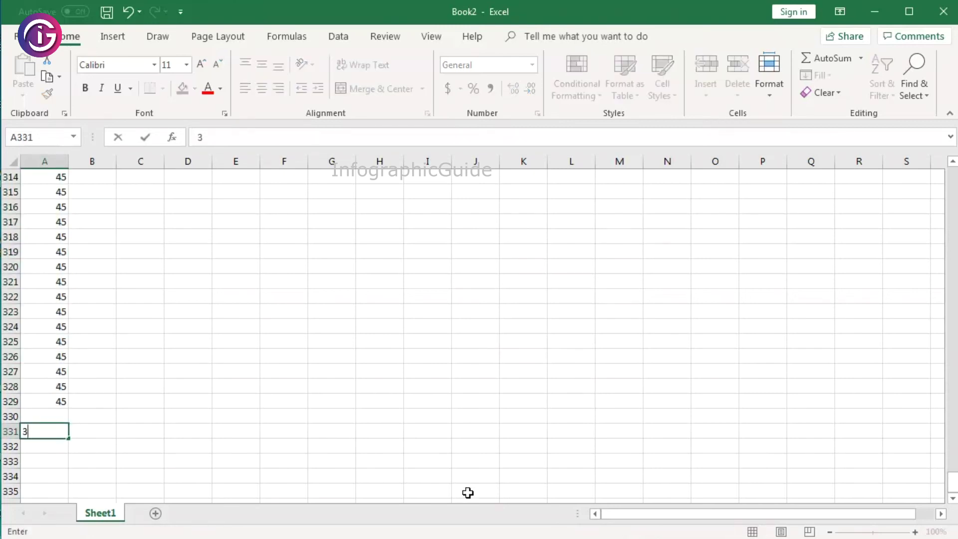
pyautogui.click(467, 492)
pyautogui.scroll(-4, 212, 357)
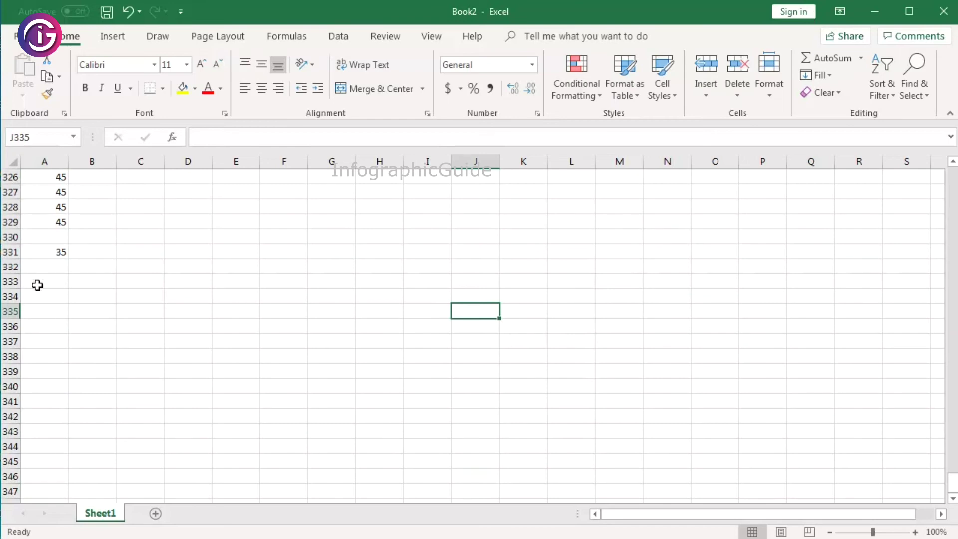
pyautogui.click(52, 246)
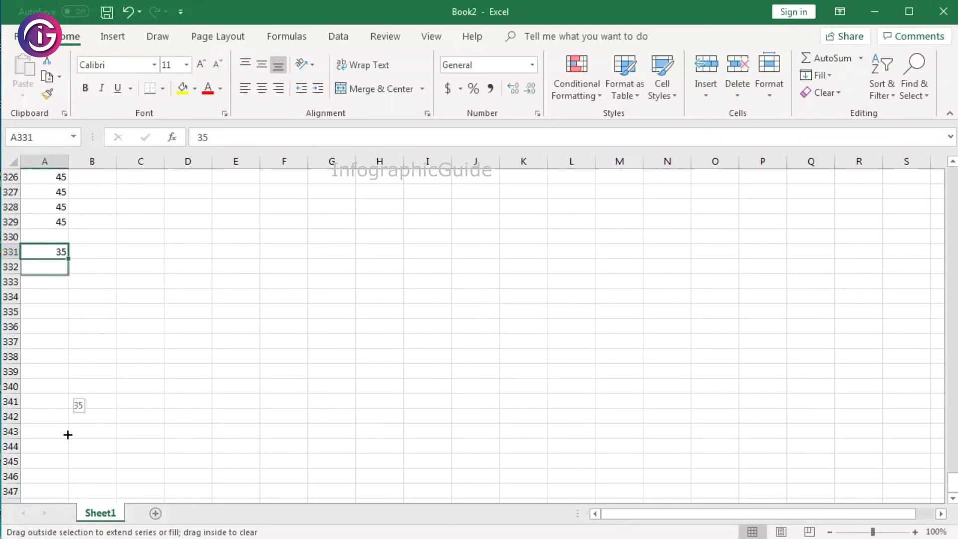
pyautogui.moveTo(68, 261); pyautogui.dragTo(68, 449)
pyautogui.scroll(-4, 136, 403)
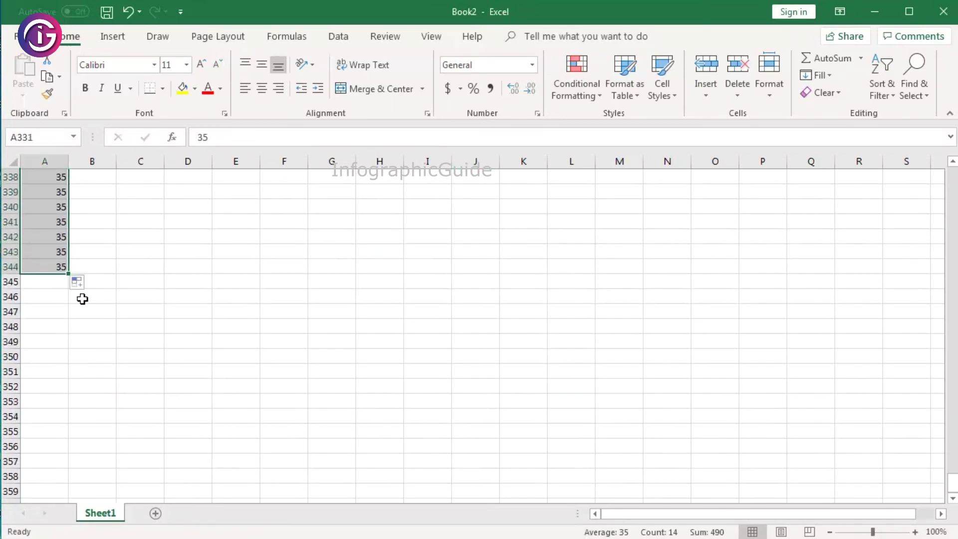
pyautogui.moveTo(68, 274)
pyautogui.mouseDown()
pyautogui.moveTo(47, 450)
pyautogui.moveTo(52, 494)
pyautogui.mouseUp()
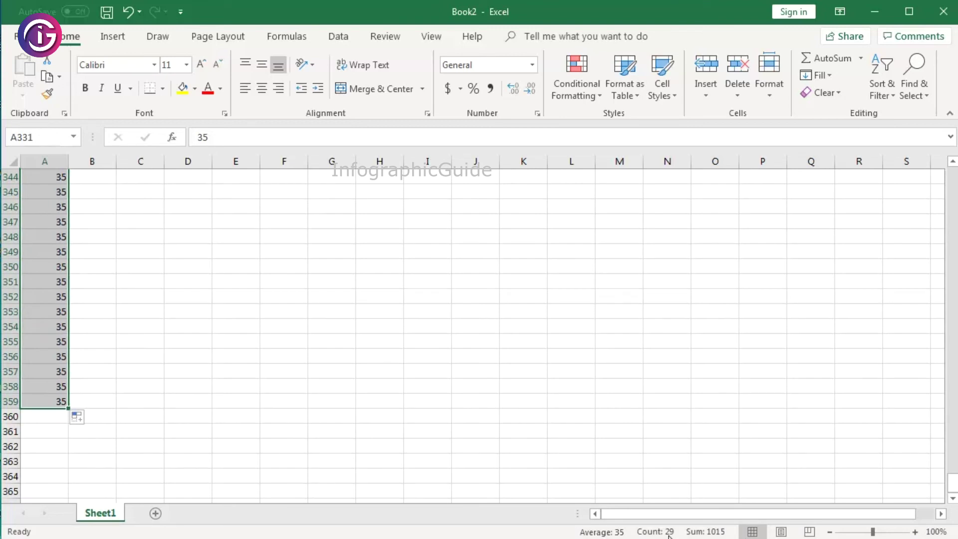
pyautogui.click(44, 417)
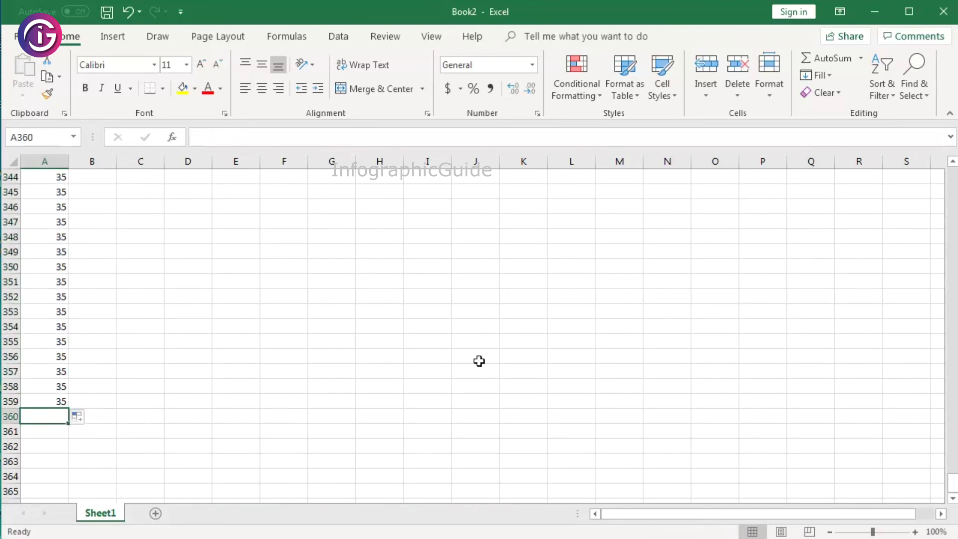
pyautogui.press('Up')
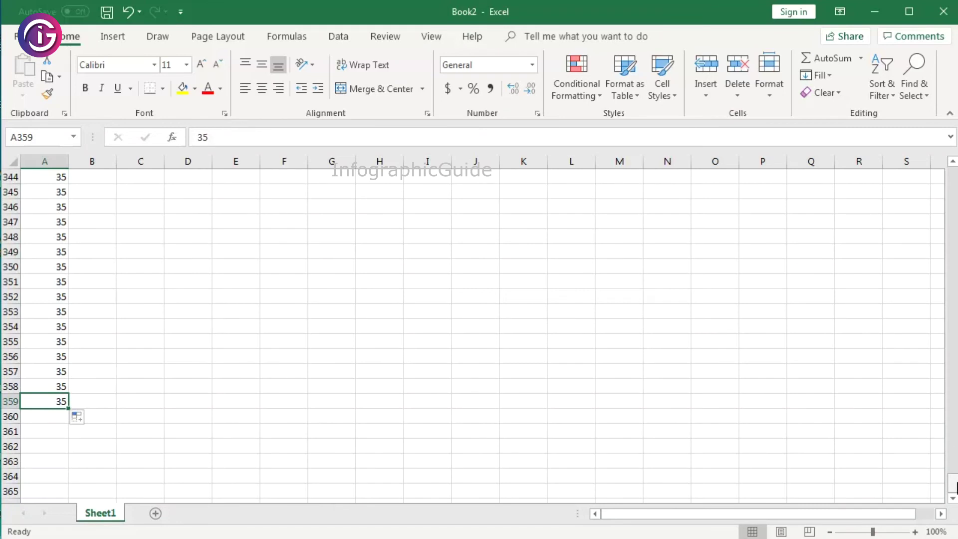
pyautogui.moveTo(954, 485); pyautogui.dragTo(952, 172)
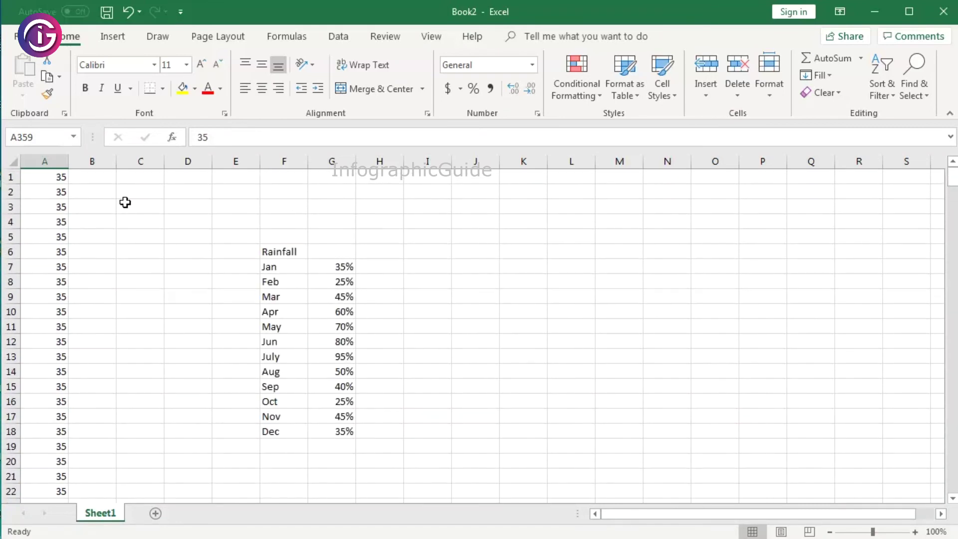
# Select the helper values in column A from A1 through A360
pyautogui.click(63, 177)
pyautogui.moveTo(954, 175); pyautogui.dragTo(924, 487)
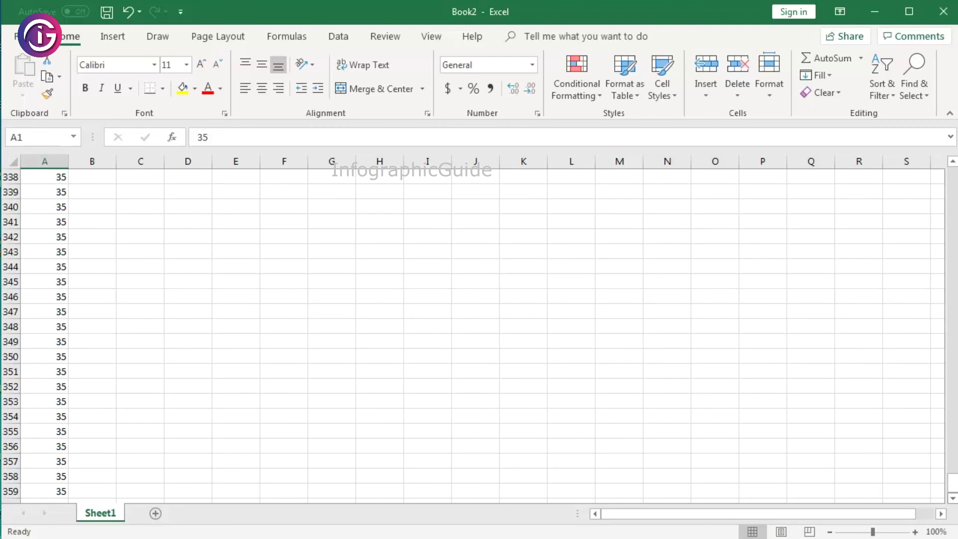
pyautogui.scroll(-1, 278, 484)
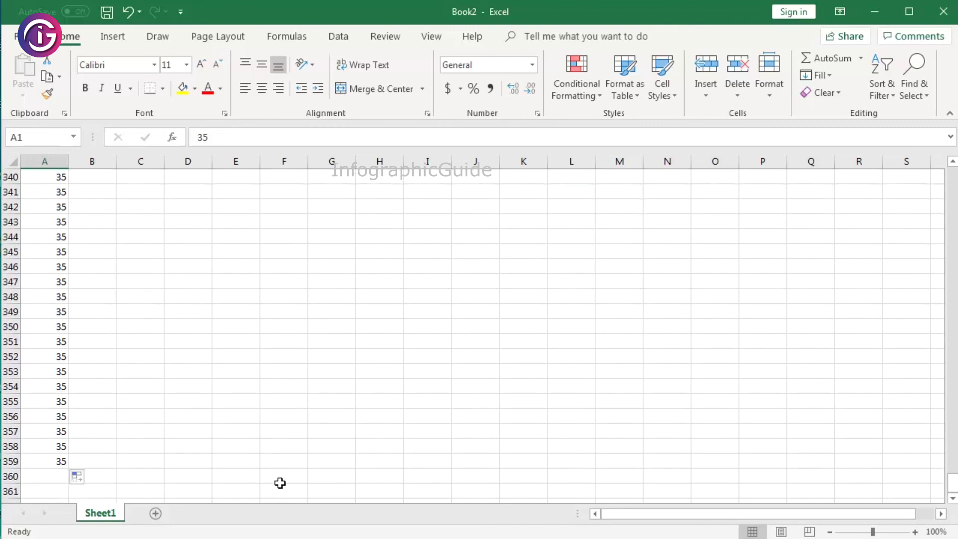
pyautogui.keyDown('shift'); pyautogui.click(48, 474); pyautogui.keyUp('shift')
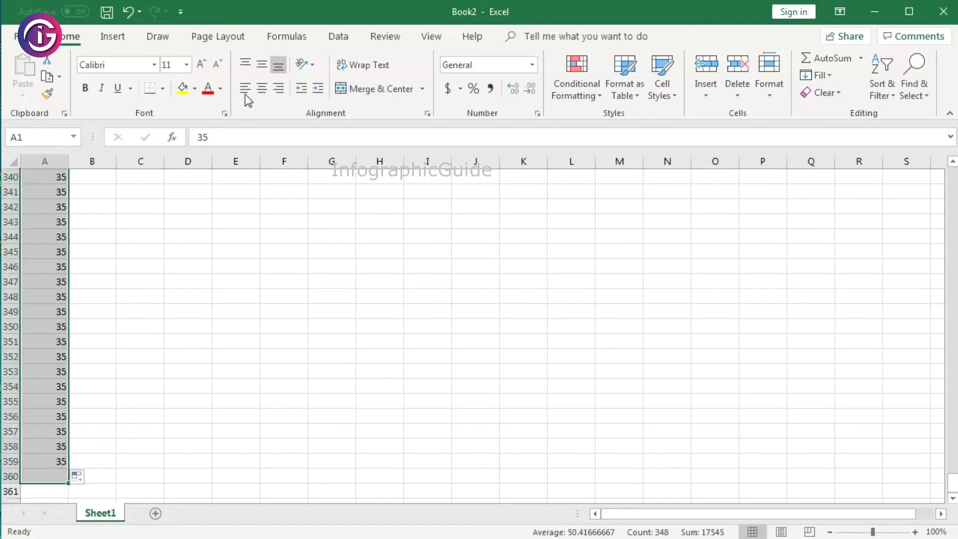
# Insert a Filled Radar chart from the selected data and drag its corners to enlarge it
pyautogui.click(105, 37)
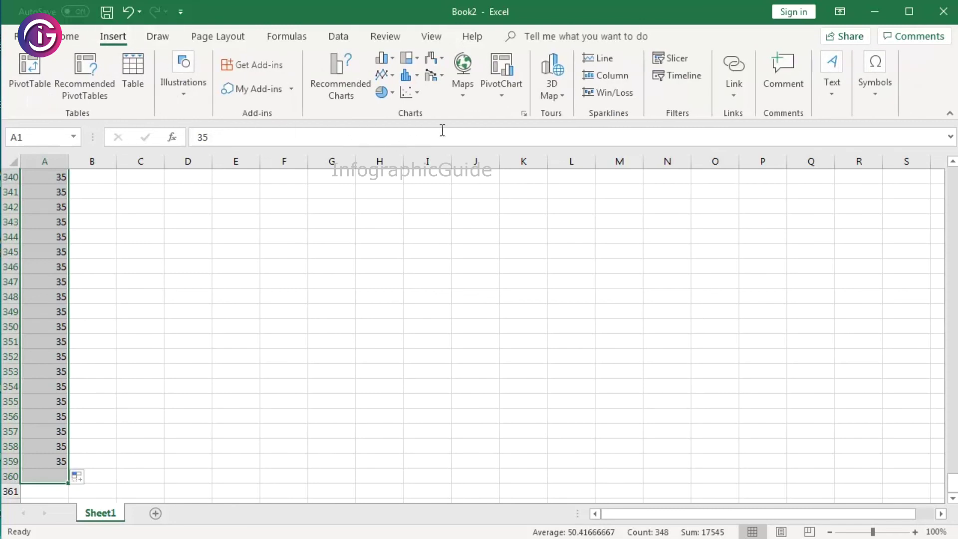
pyautogui.click(433, 58)
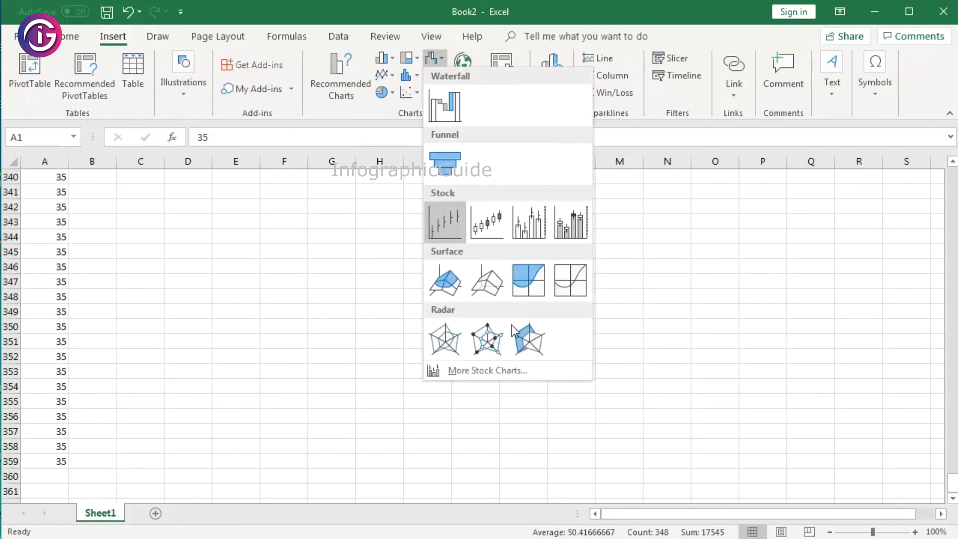
pyautogui.click(538, 343)
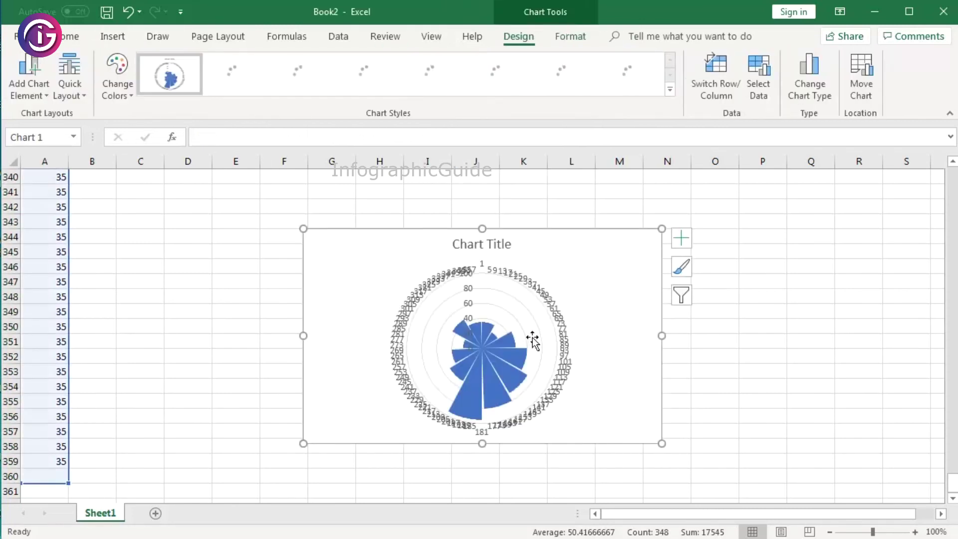
pyautogui.moveTo(662, 228); pyautogui.dragTo(724, 201)
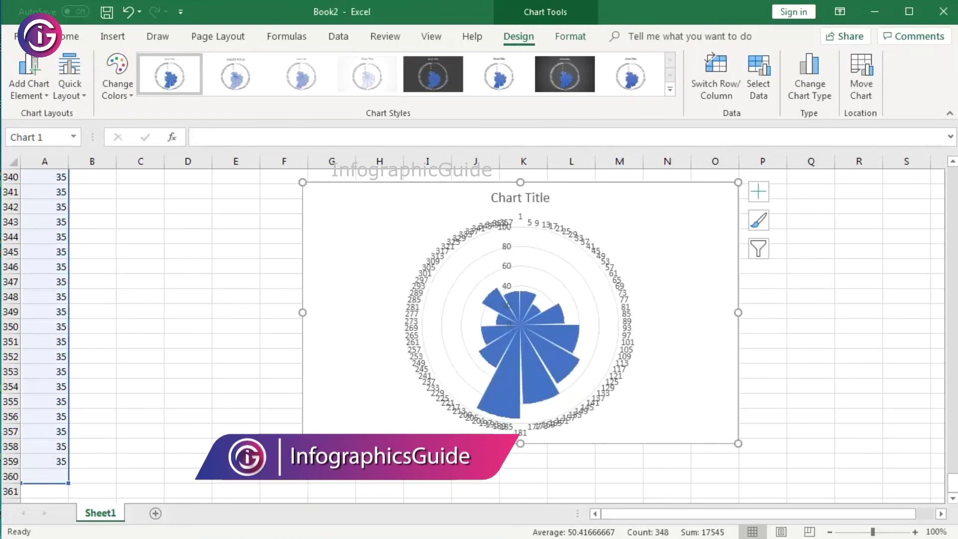
pyautogui.moveTo(303, 443); pyautogui.dragTo(231, 485)
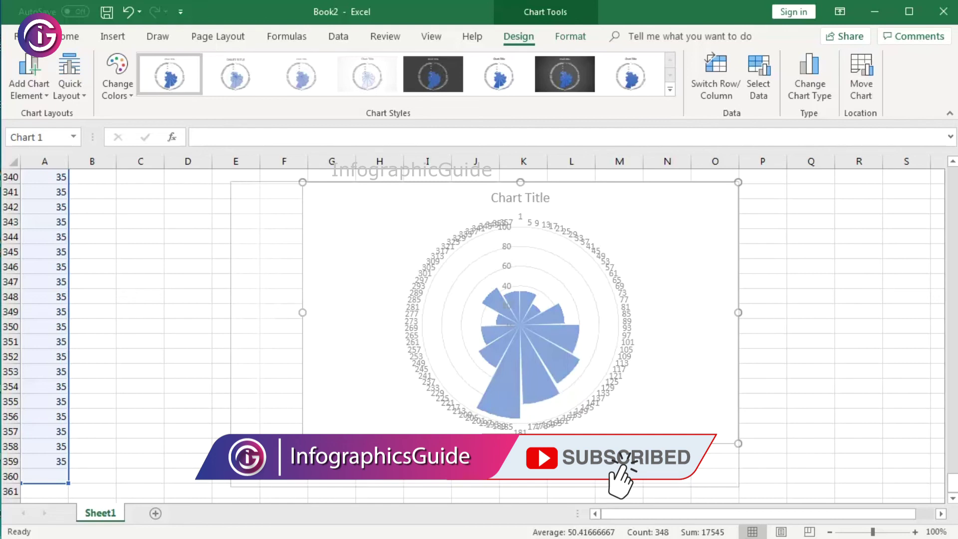
# Replace the default 'Chart Title' text with 'Rainfall (%)'
pyautogui.click(499, 199)
pyautogui.tripleClick(500, 199)
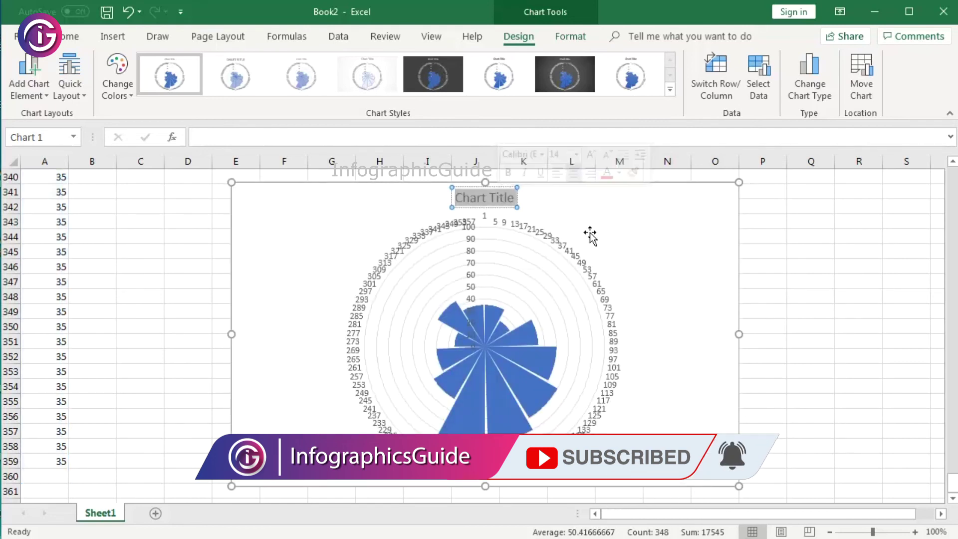
pyautogui.write('Rain')
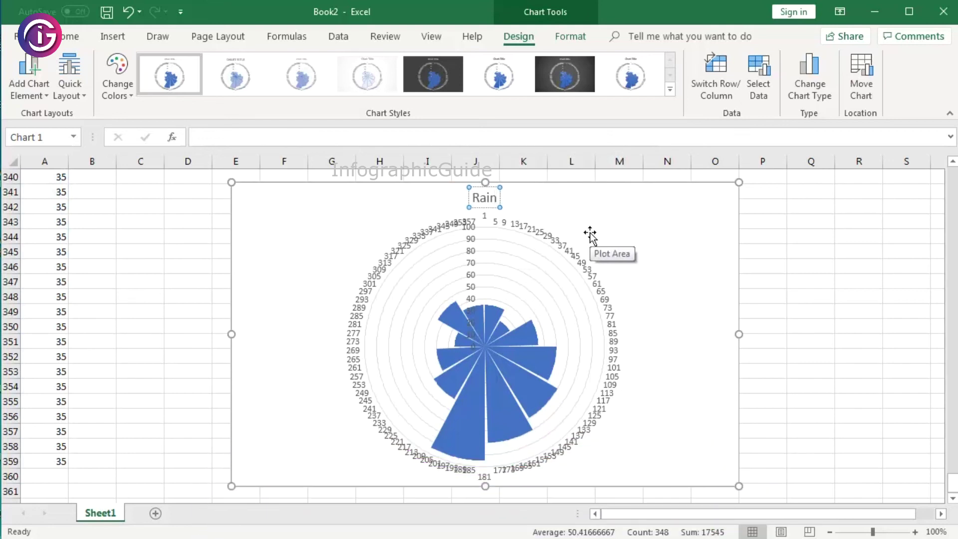
pyautogui.write('fall (%)')
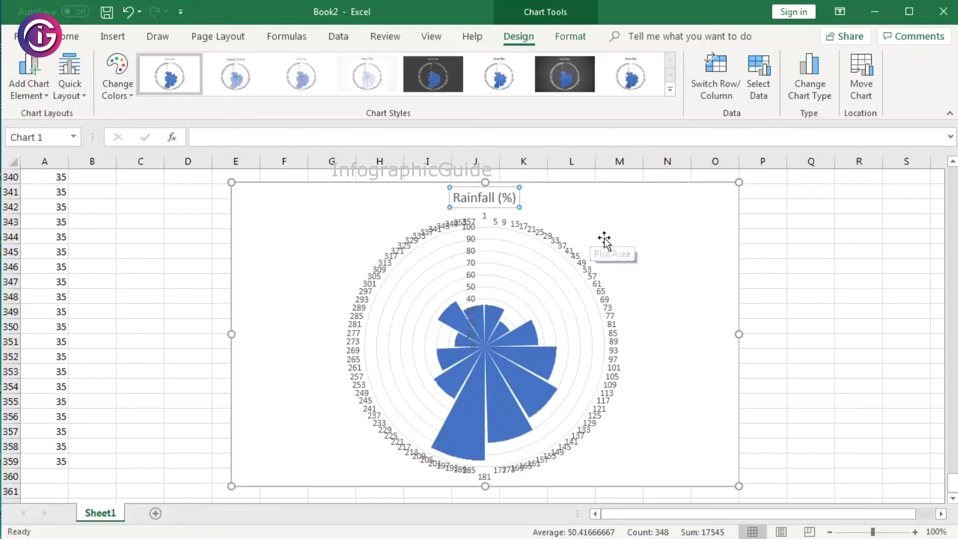
# Delete the numbered category label series from the radar and deselect the chart
pyautogui.click(570, 255)
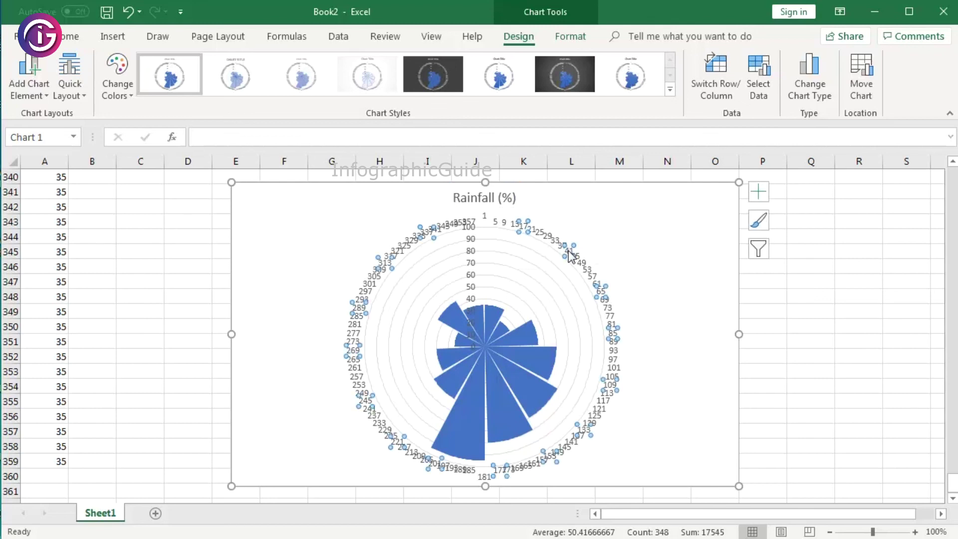
pyautogui.press('Delete')
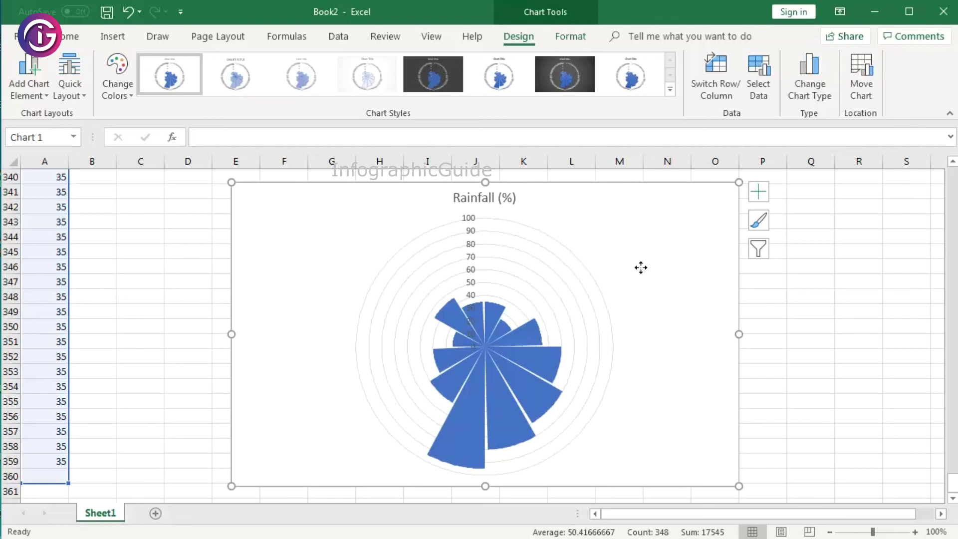
pyautogui.click(814, 316)
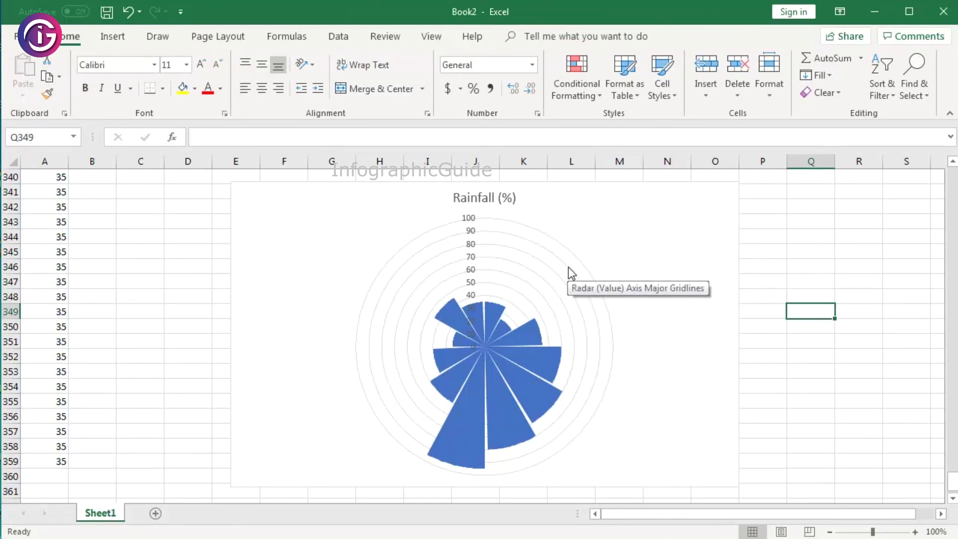
pyautogui.click(819, 399)
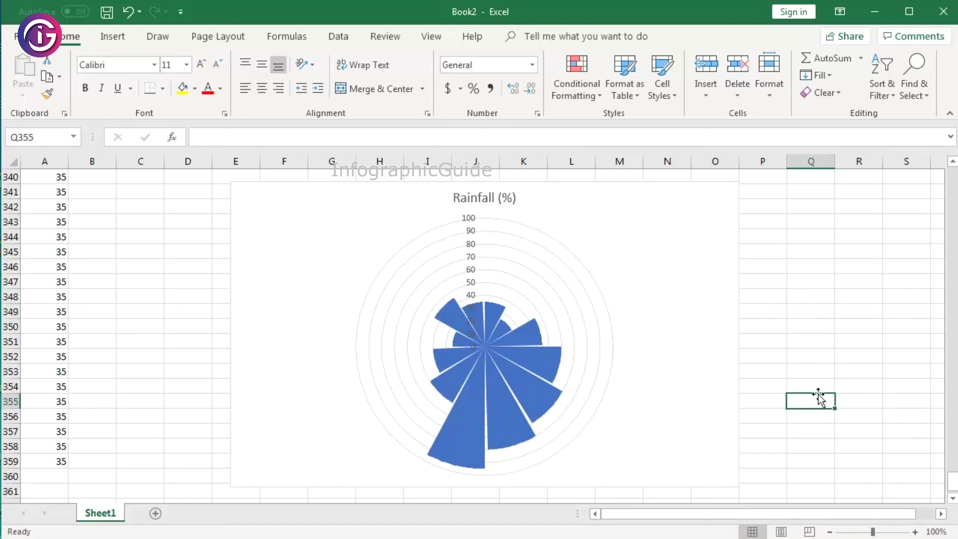